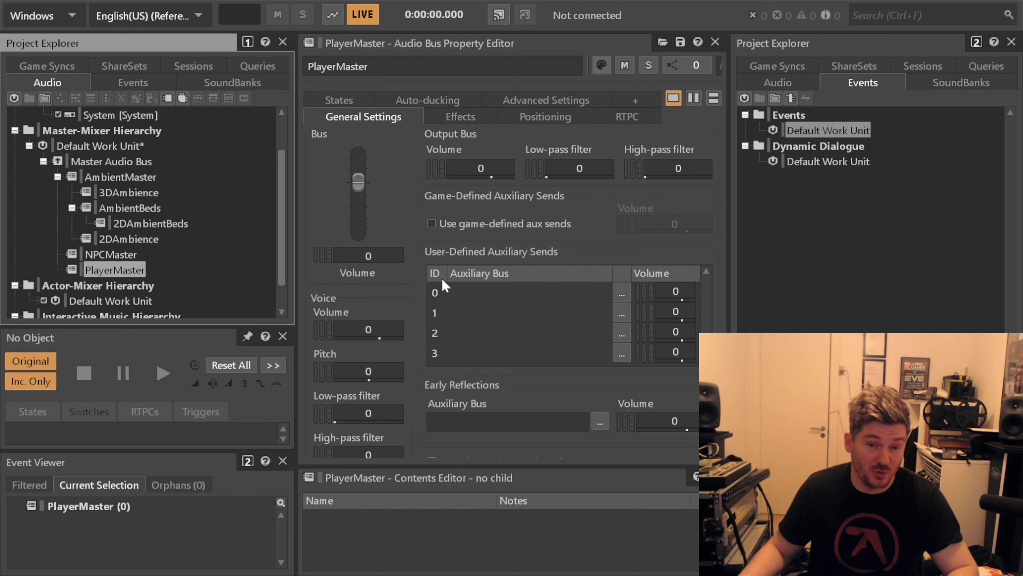
Step: Create a child bus named PlayerLocomotion under PlayerMaster
{"action": "key", "text": "ctrl+shift+n"}
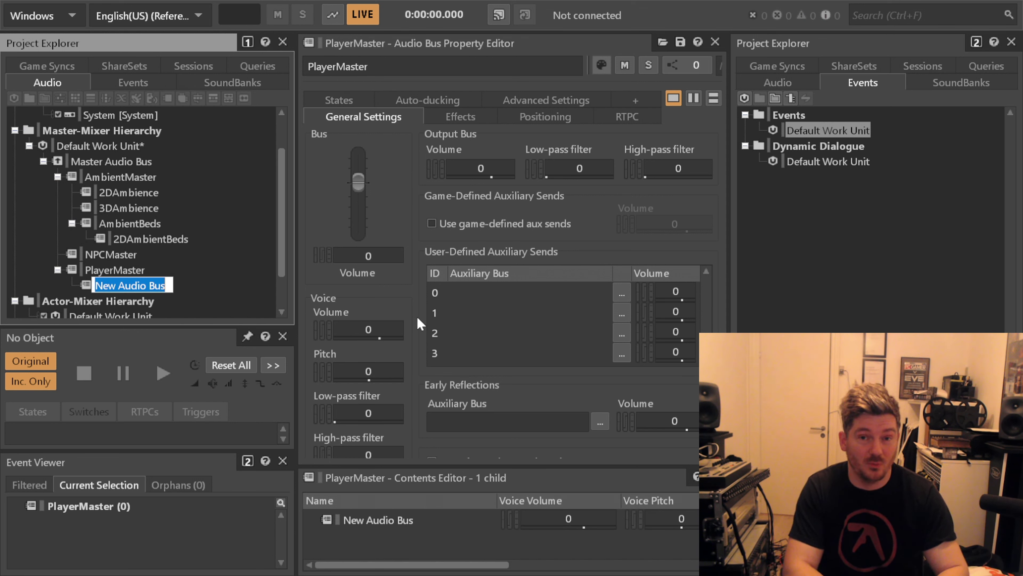
{"action": "type", "text": "Player"}
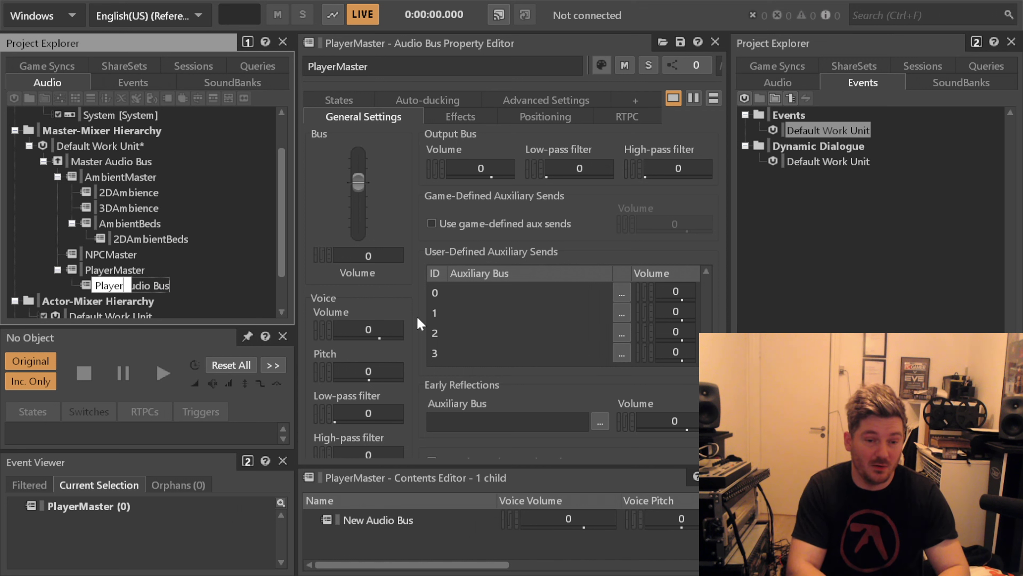
{"action": "type", "text": "Locomotion"}
{"action": "key", "text": "Return"}
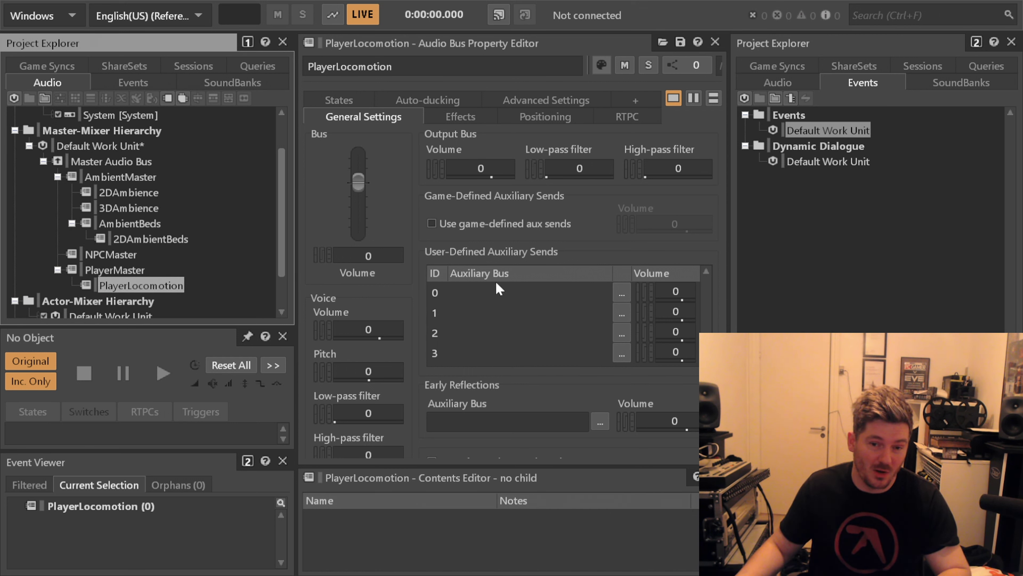
Step: Add PlayerFootsteps and PlayerCloth child buses under PlayerLocomotion
{"action": "key", "text": "ctrl+shift+n"}
{"action": "type", "text": "Footsteps"}
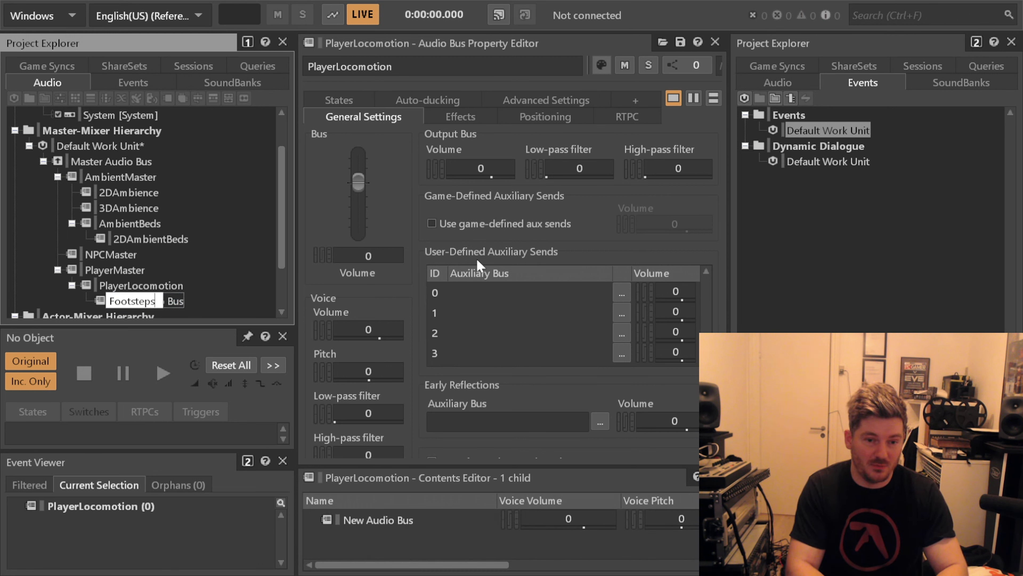
{"action": "key", "text": "BackSpace"}
{"action": "key", "text": "BackSpace"}
{"action": "key", "text": "BackSpace"}
{"action": "key", "text": "BackSpace"}
{"action": "key", "text": "BackSpace"}
{"action": "key", "text": "BackSpace"}
{"action": "key", "text": "BackSpace"}
{"action": "key", "text": "BackSpace"}
{"action": "type", "text": "Player"}
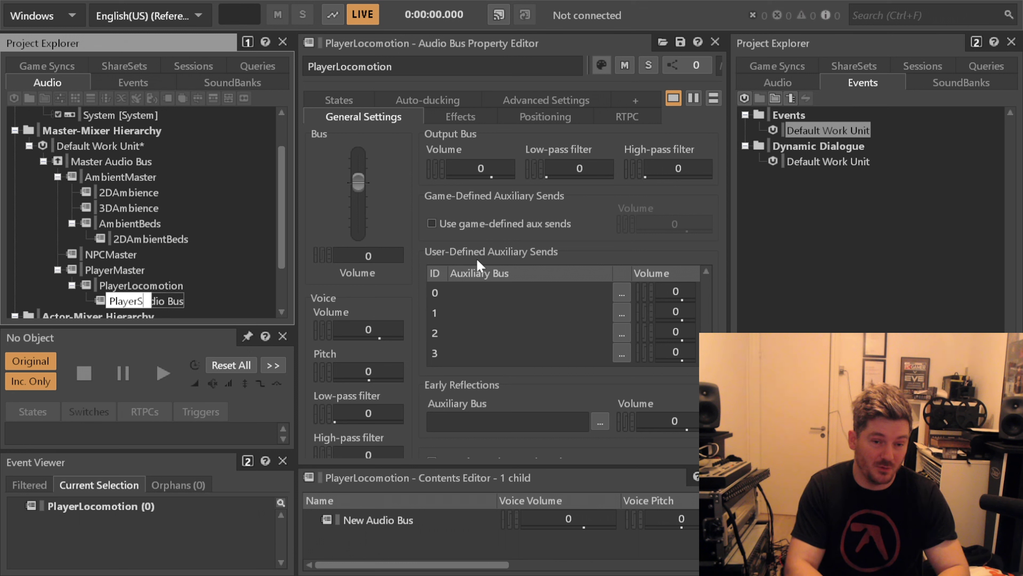
{"action": "type", "text": "Footsteps"}
{"action": "key", "text": "Return"}
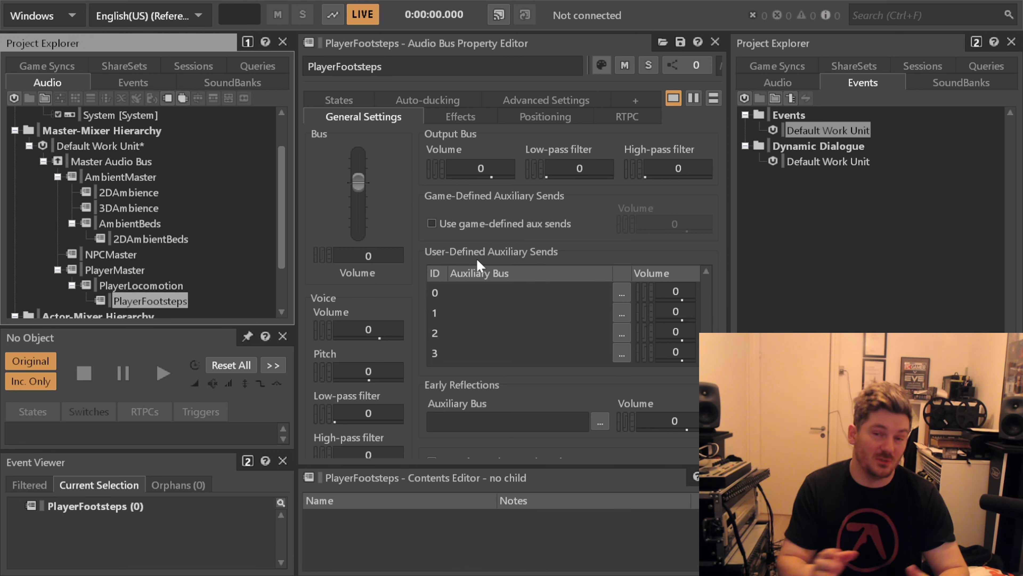
{"action": "left_click", "coordinate": [137, 285]}
{"action": "key", "text": "ctrl+shift+b"}
{"action": "type", "text": "Player"}
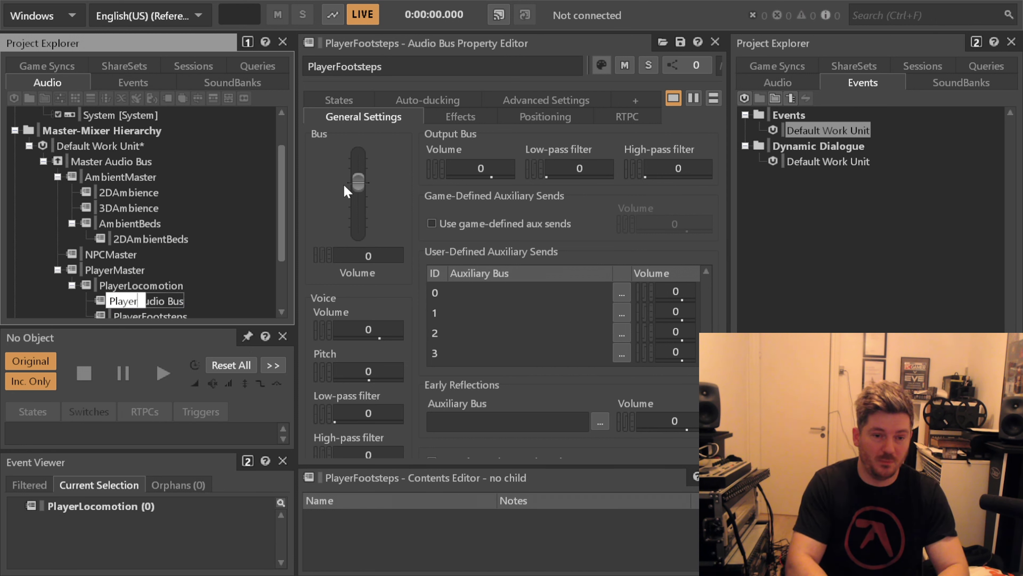
{"action": "type", "text": "Cloth"}
{"action": "key", "text": "Return"}
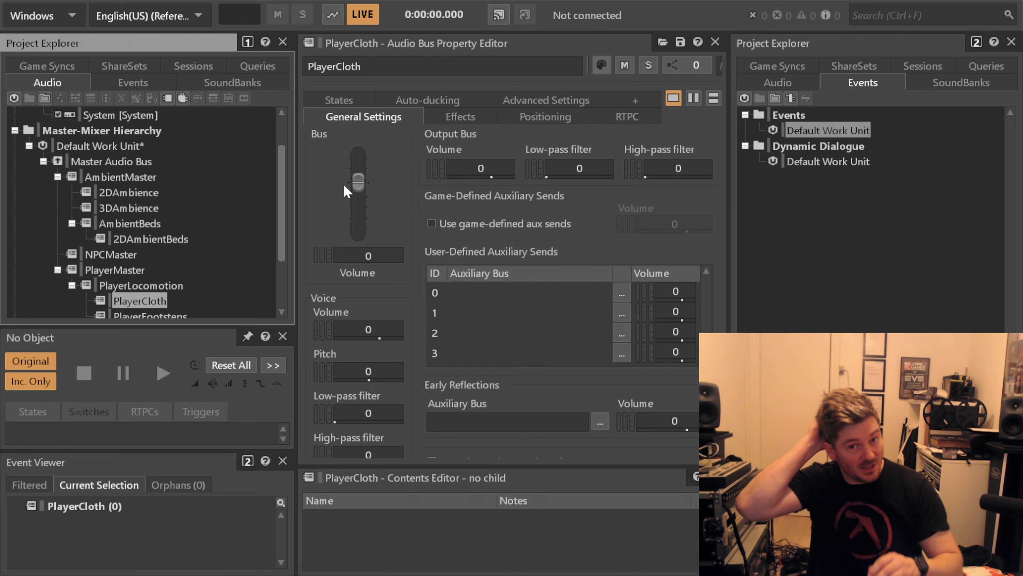
Step: Collapse the AmbientMaster and PlayerMaster bus branches
{"action": "double_click", "coordinate": [115, 179]}
{"action": "left_click", "coordinate": [144, 193]}
{"action": "double_click", "coordinate": [149, 207]}
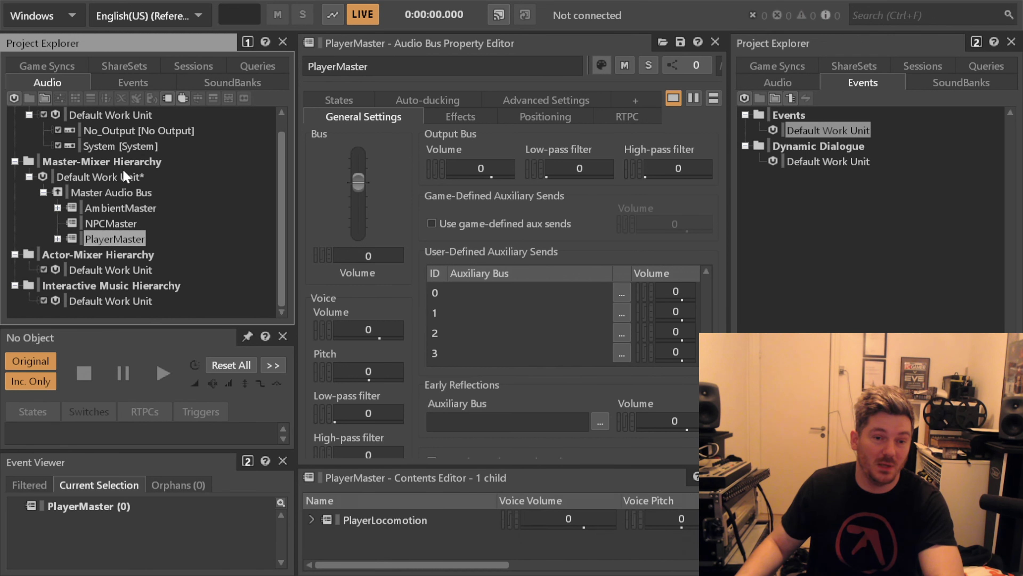
Step: Add an auxiliary bus named Reverbs under the Master Audio Bus
{"action": "left_click", "coordinate": [100, 195]}
{"action": "key", "text": "ctrl+shift+a"}
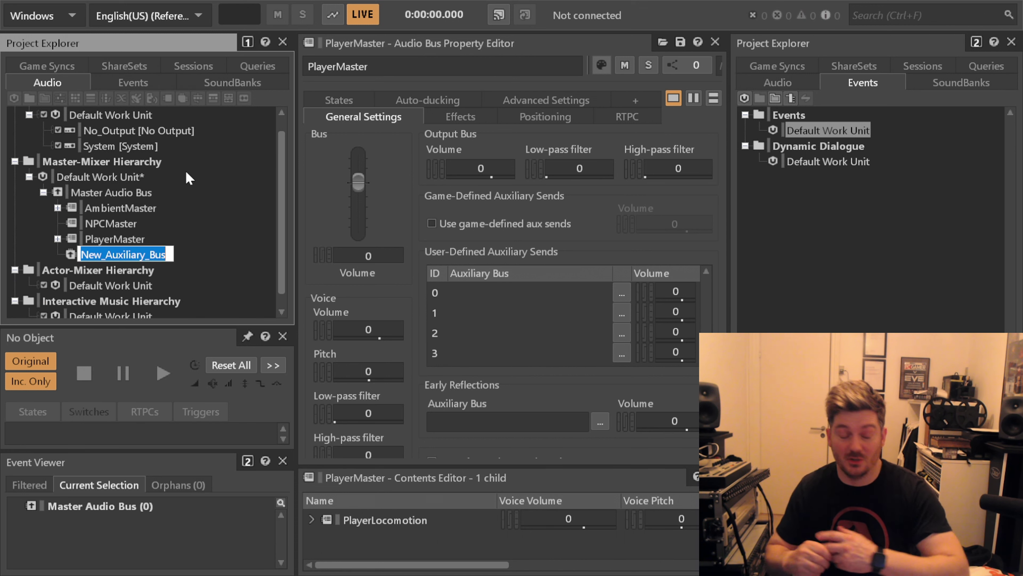
{"action": "type", "text": "Reverbs"}
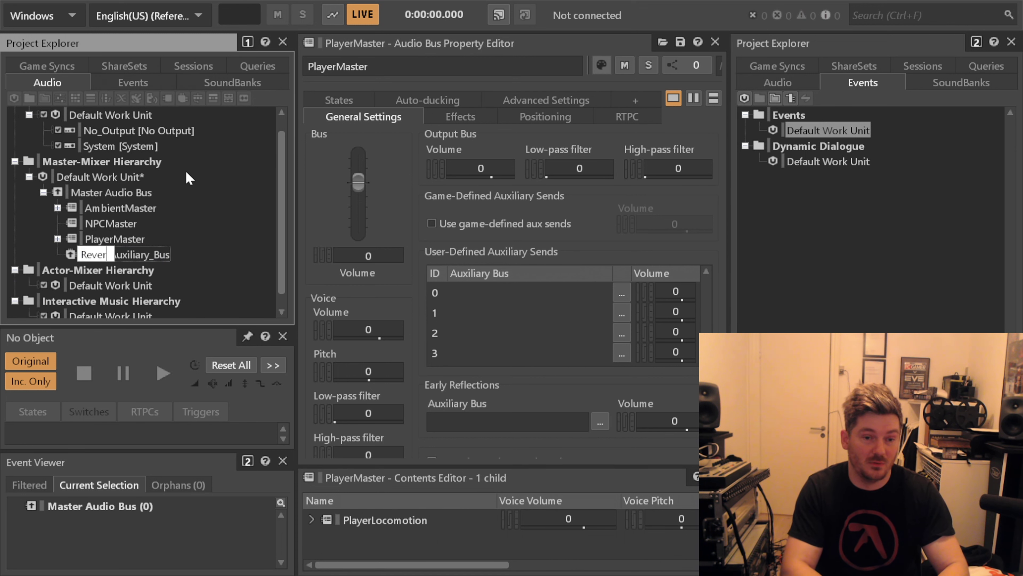
{"action": "key", "text": "Return"}
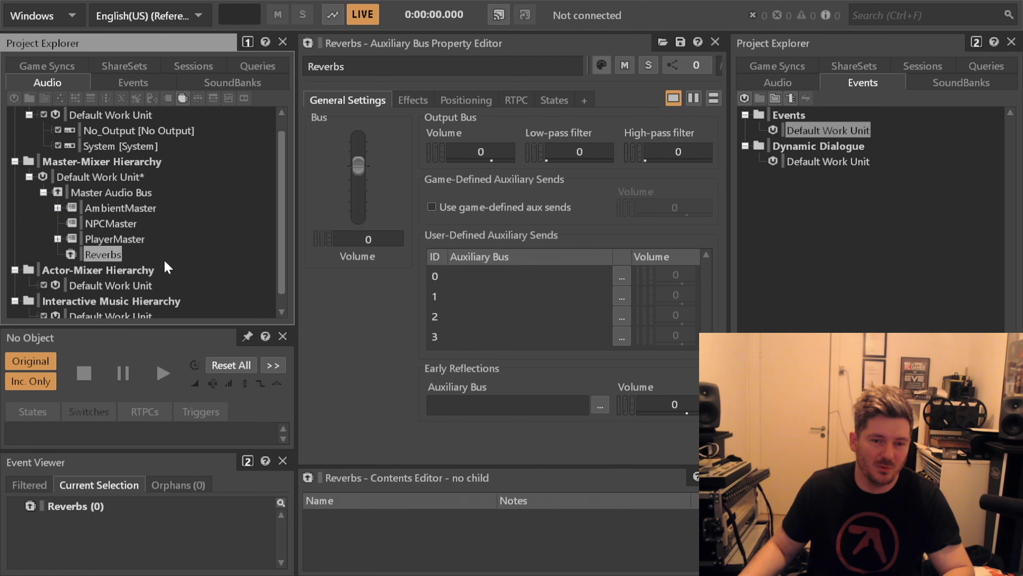
Step: Add a LargeRoom auxiliary bus under Reverbs and duplicate it three times
{"action": "key", "text": "ctrl+shift+a"}
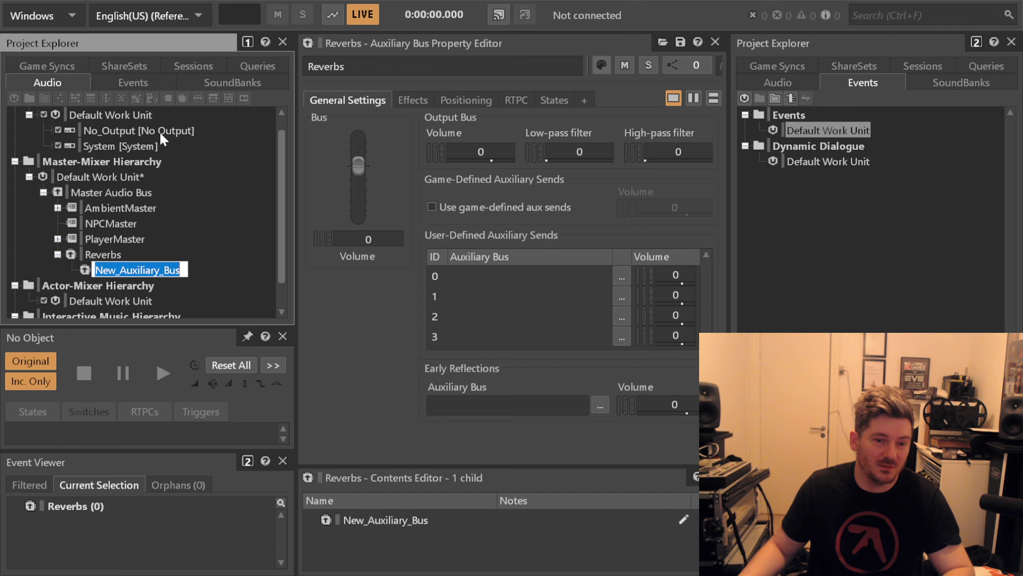
{"action": "type", "text": "LargeRoom"}
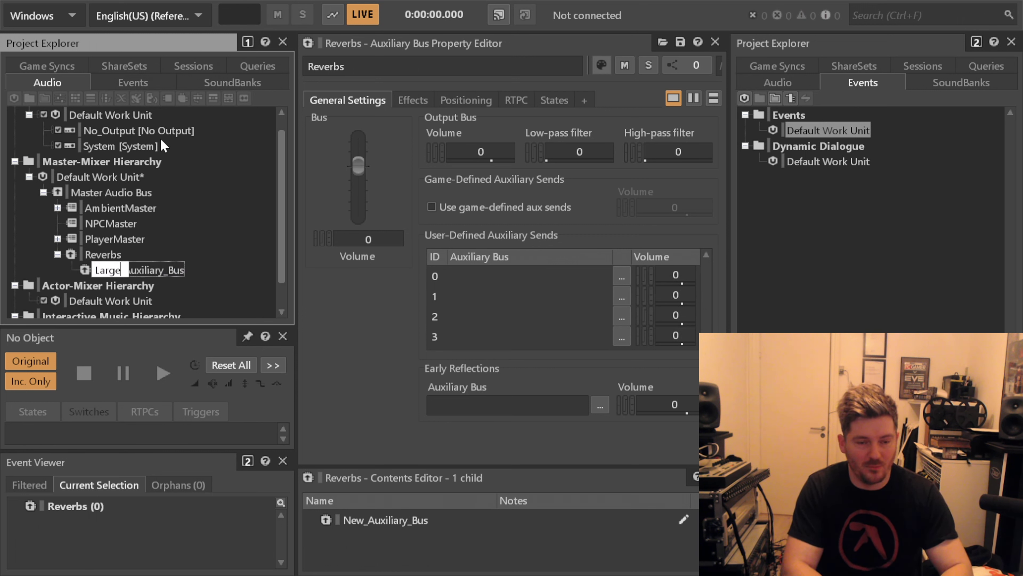
{"action": "key", "text": "Return"}
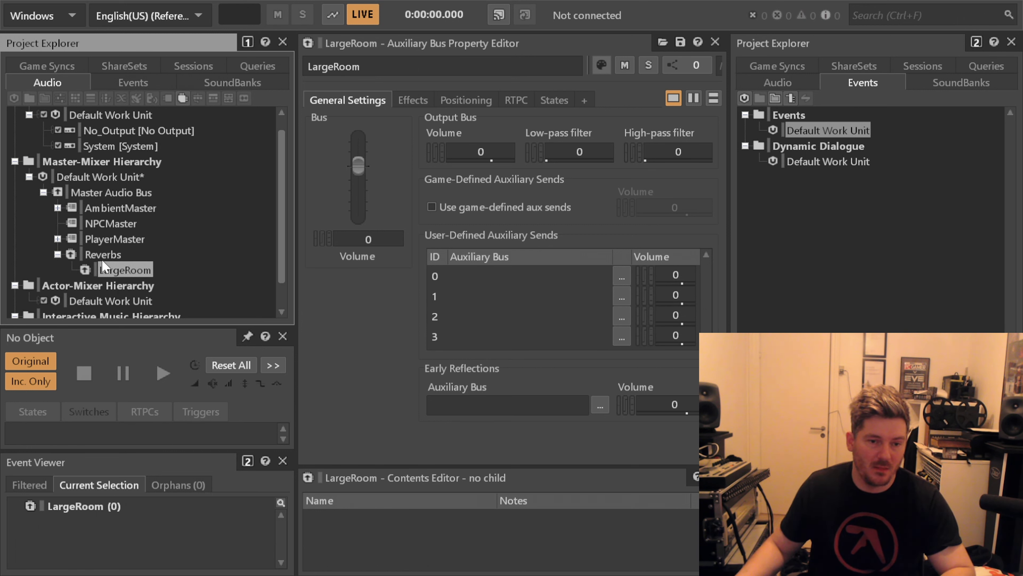
{"action": "key", "text": "ctrl+d"}
{"action": "key", "text": "ctrl+d"}
{"action": "key", "text": "ctrl+d"}
Step: Rename the three LargeRoom copies to SmallRoom, Cave and Outdoor
{"action": "left_click", "coordinate": [152, 268]}
{"action": "key", "text": "F2"}
{"action": "type", "text": "SmallRoom"}
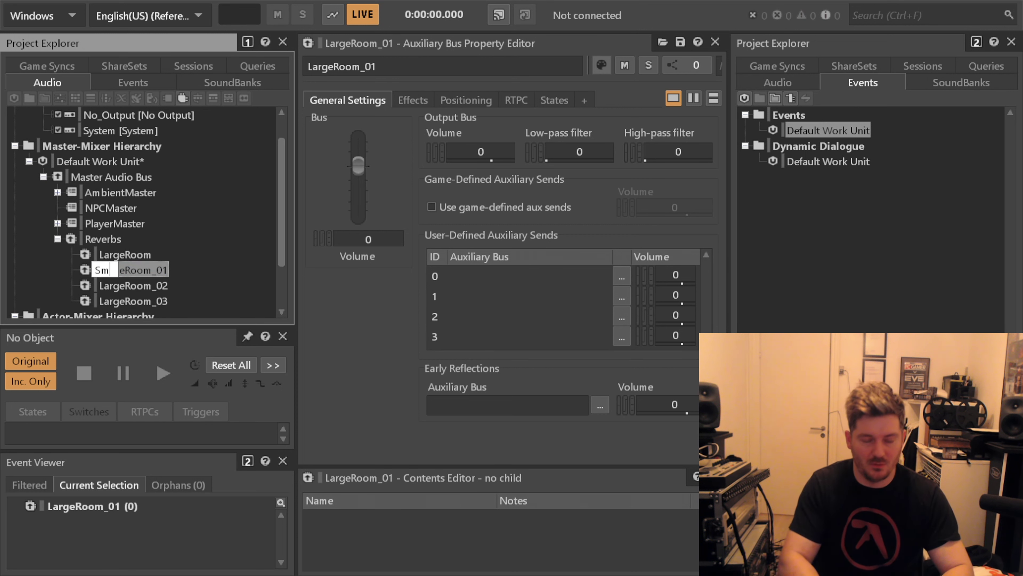
{"action": "key", "text": "Return"}
{"action": "key", "text": "Down"}
{"action": "key", "text": "F2"}
{"action": "type", "text": "Cave"}
{"action": "key", "text": "Return"}
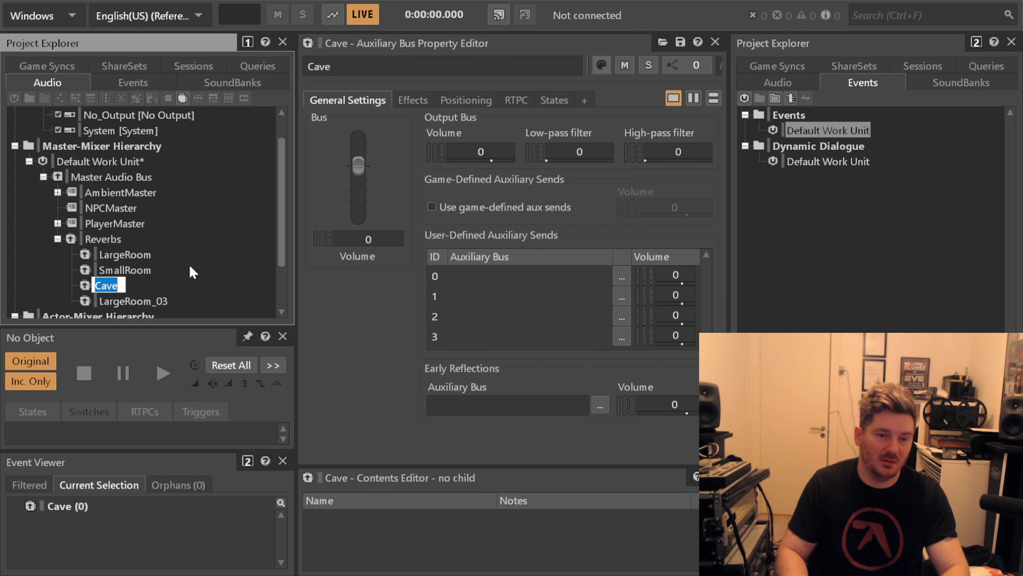
{"action": "key", "text": "Down"}
{"action": "key", "text": "F2"}
{"action": "type", "text": "P"}
{"action": "key", "text": "BackSpace"}
{"action": "type", "text": "Outdoor"}
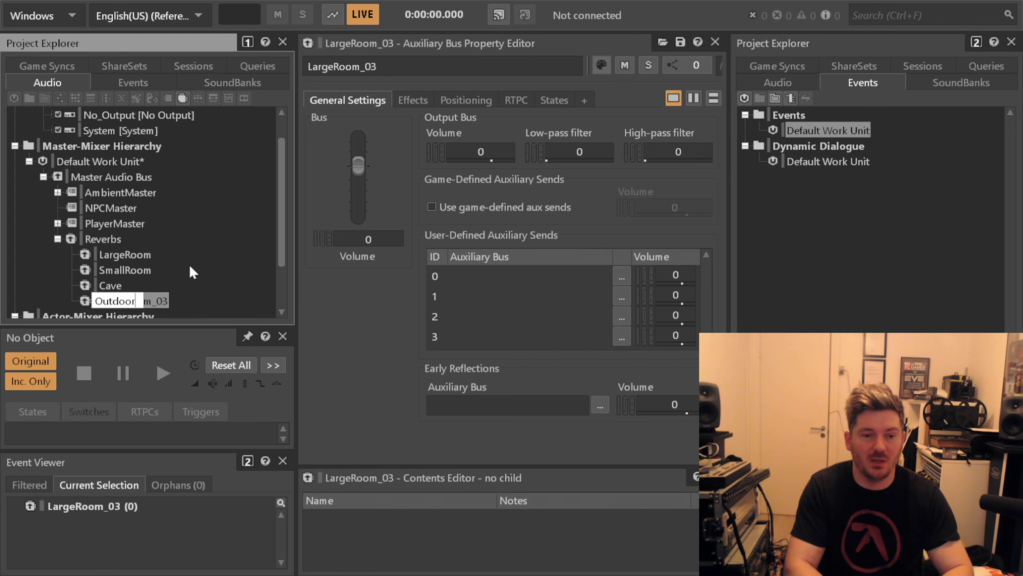
{"action": "key", "text": "Return"}
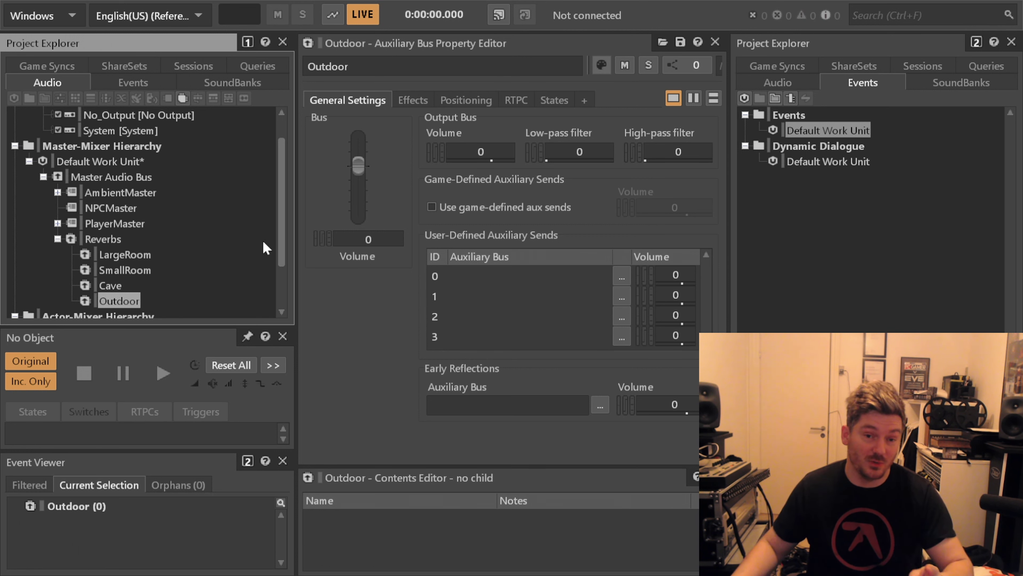
{"action": "left_click", "coordinate": [378, 399]}
{"action": "scroll", "coordinate": [195, 209], "scroll_direction": "down", "scroll_amount": 2}
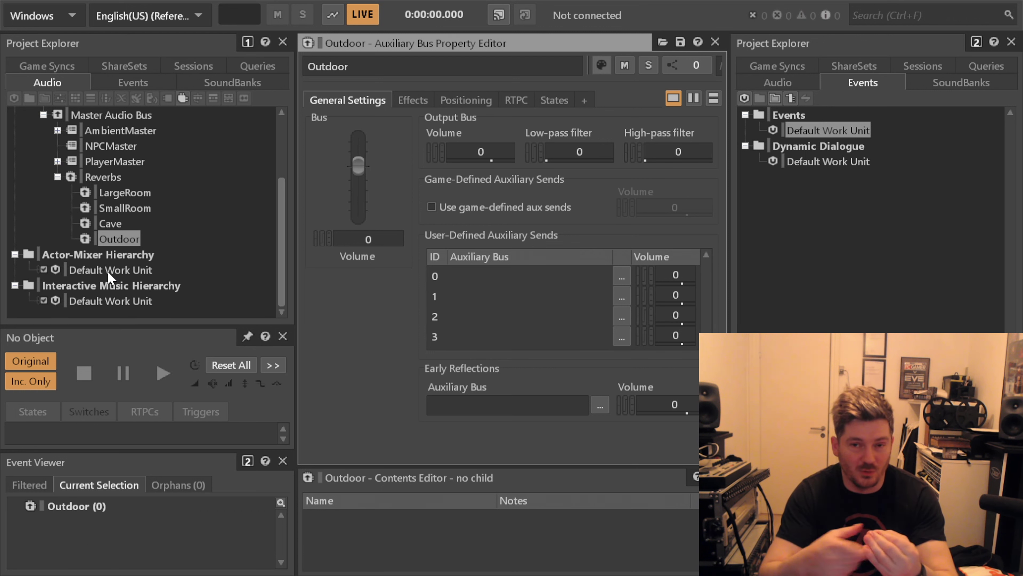
{"action": "left_click", "coordinate": [110, 270]}
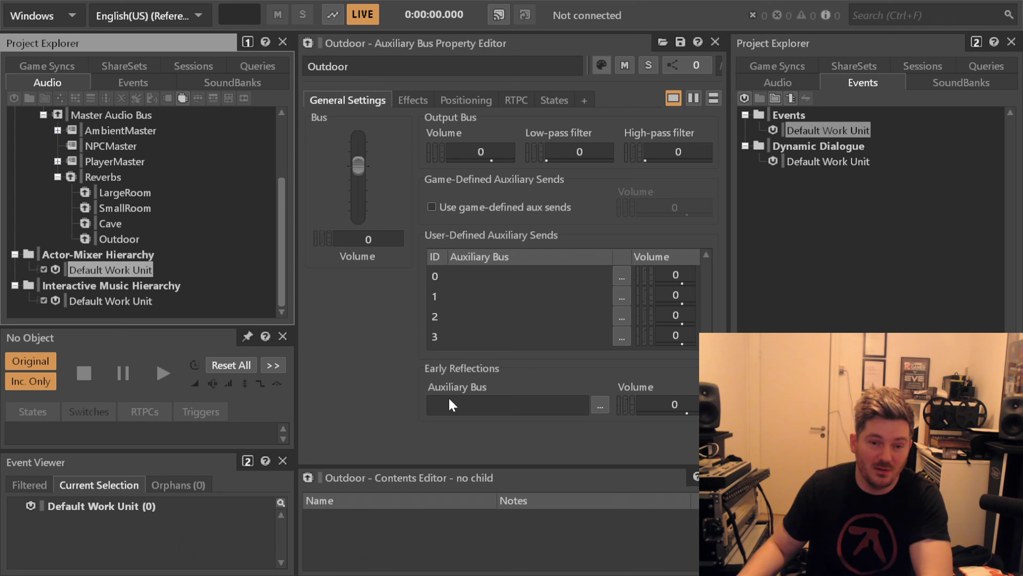
Step: Add a Sound SFX named sfx_plyr_loc_walking_dirt_01 to the Actor-Mixer Default Work Unit
{"action": "key", "text": "ctrl+shift+s"}
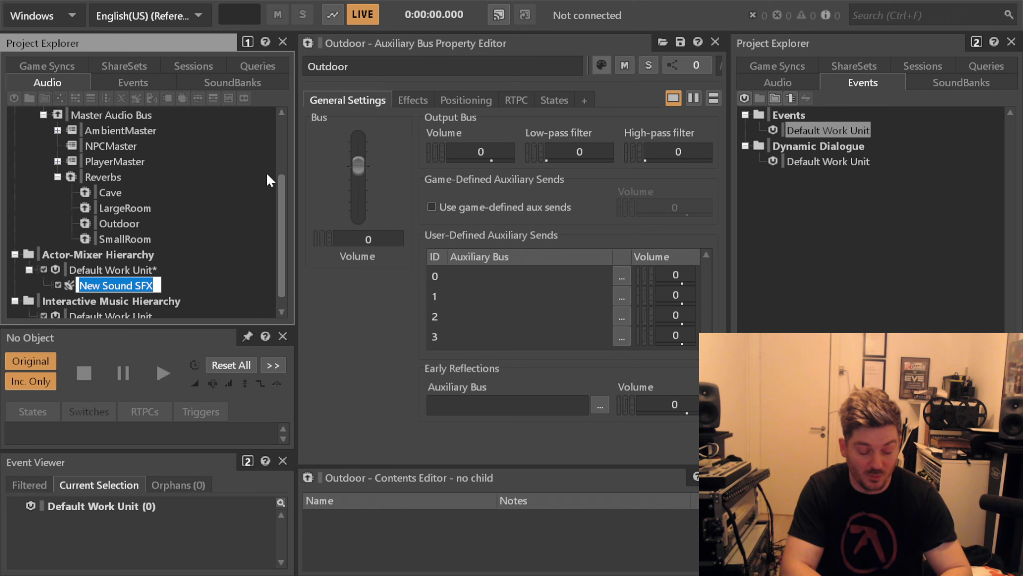
{"action": "type", "text": "sfx_"}
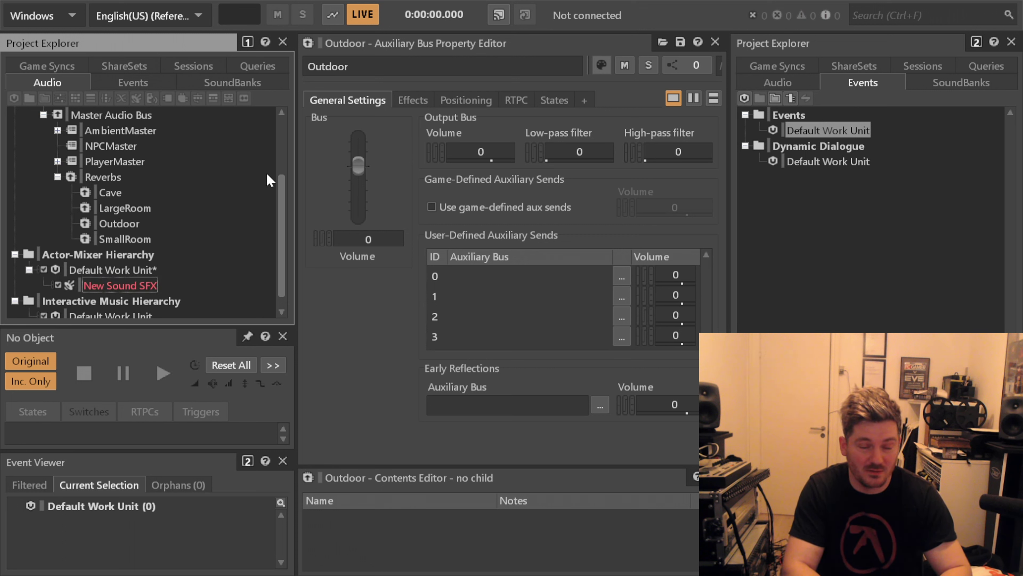
{"action": "type", "text": "plyr_"}
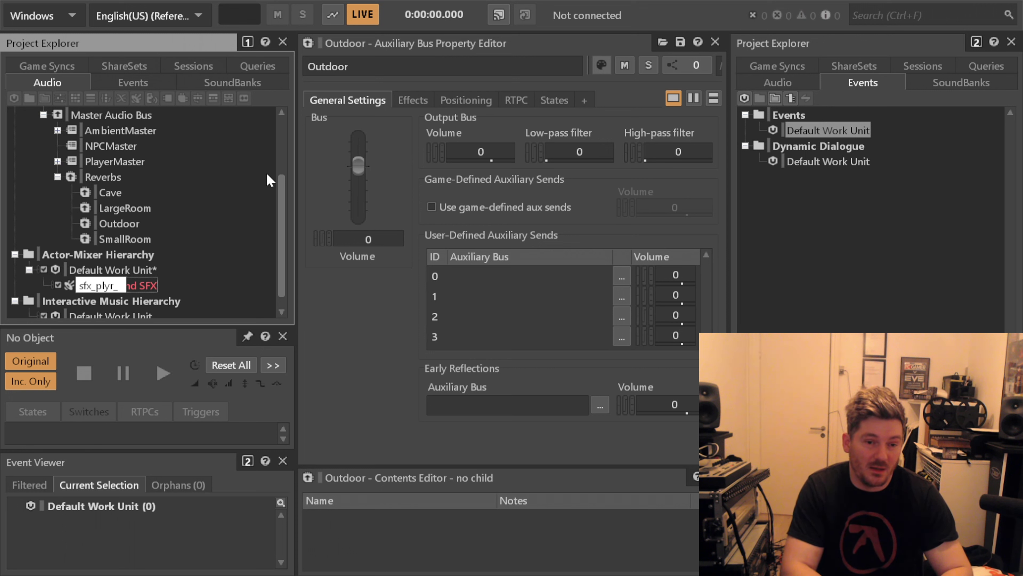
{"action": "type", "text": "loc_"}
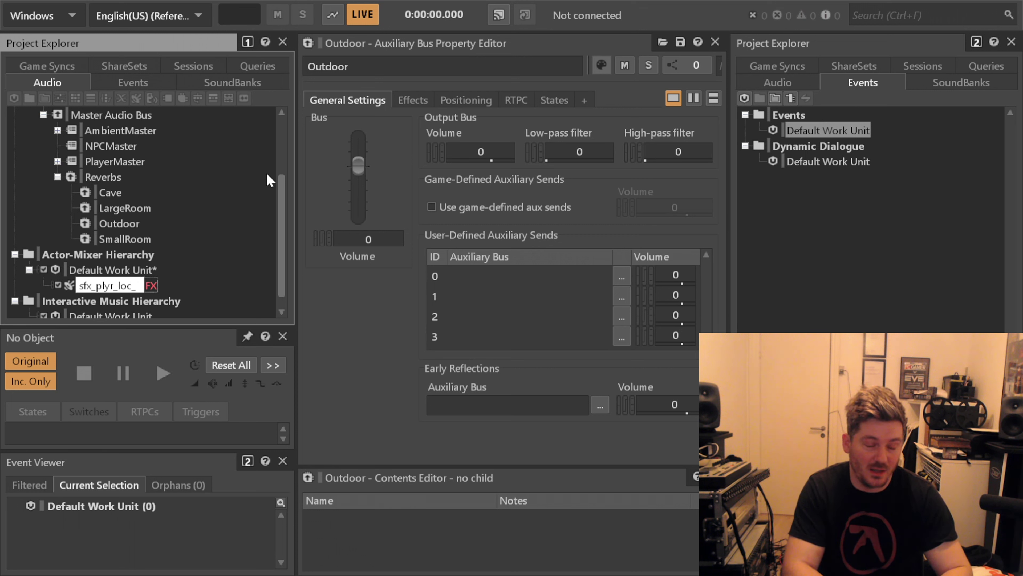
{"action": "type", "text": "walking_dirt_01"}
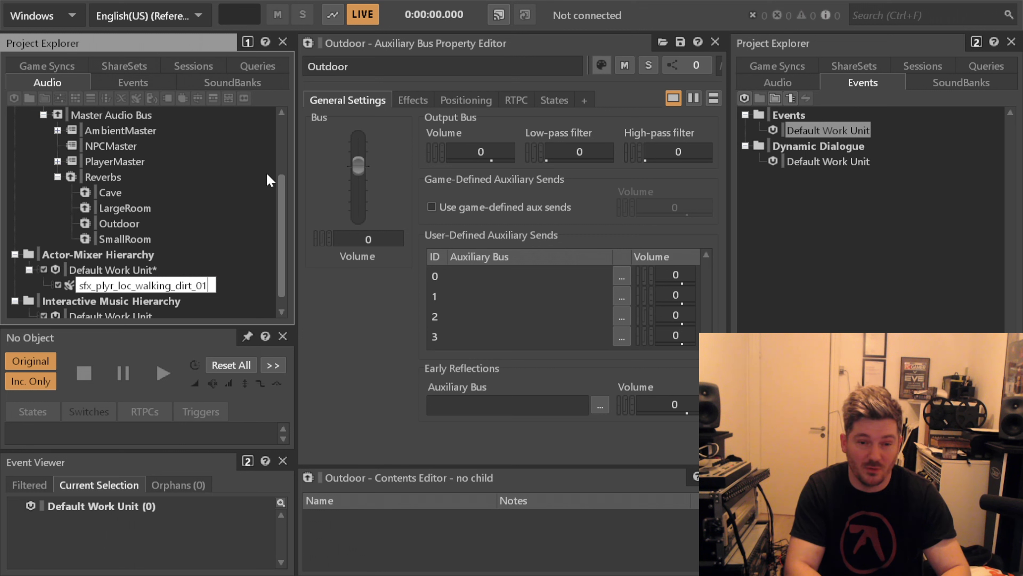
{"action": "key", "text": "Return"}
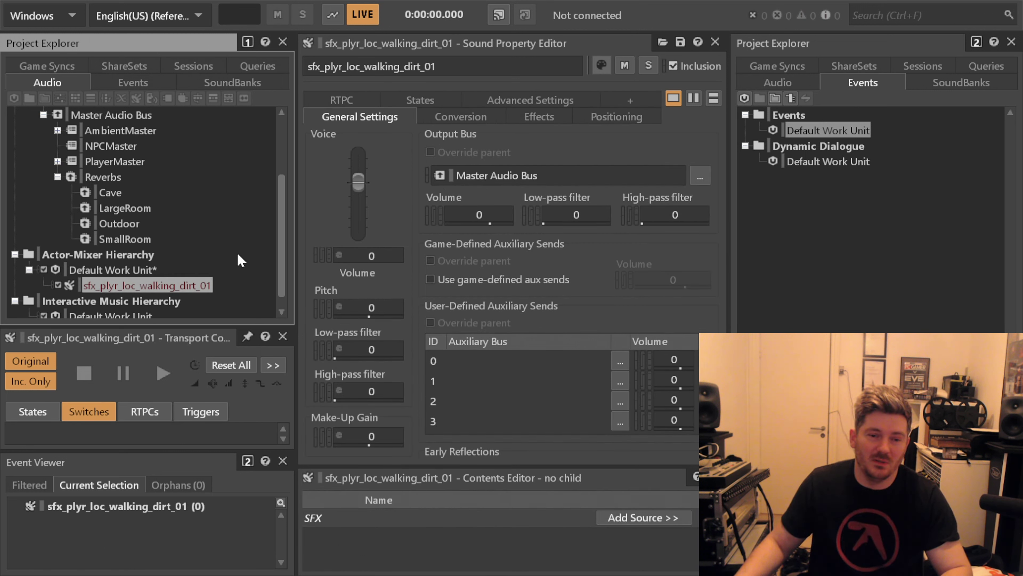
{"action": "left_click", "coordinate": [923, 16]}
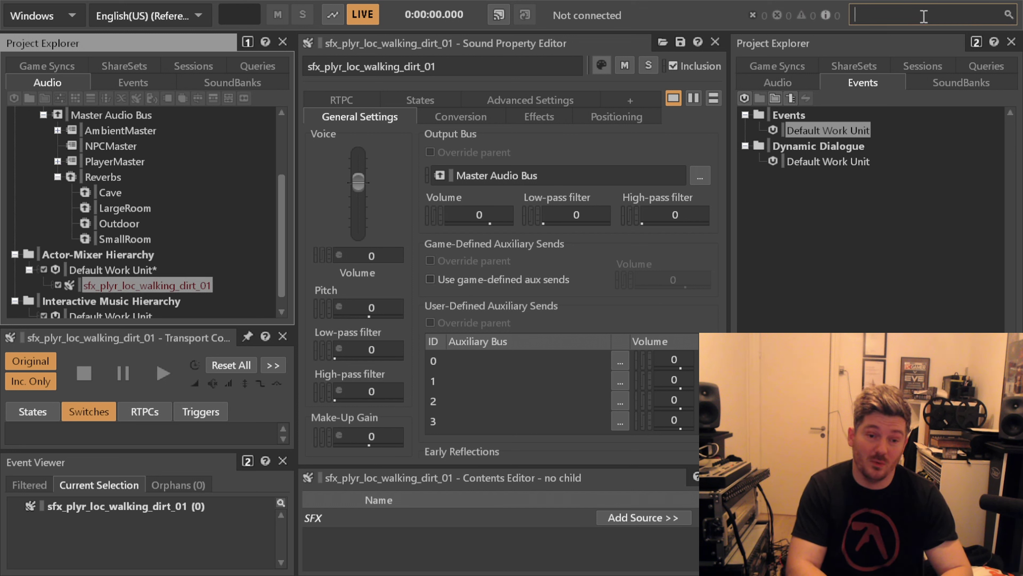
{"action": "type", "text": "loc_walking_"}
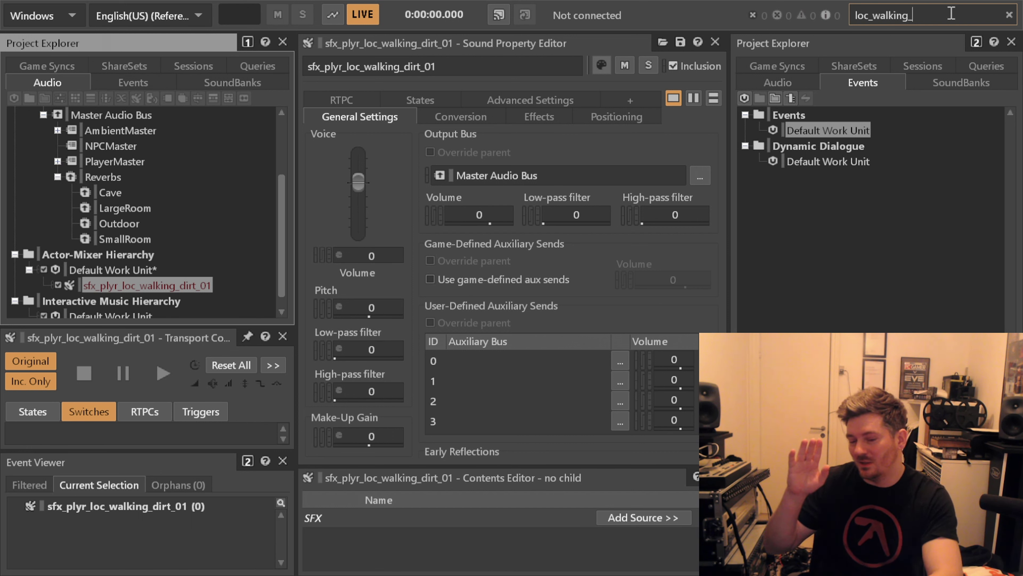
{"action": "key", "text": "Escape"}
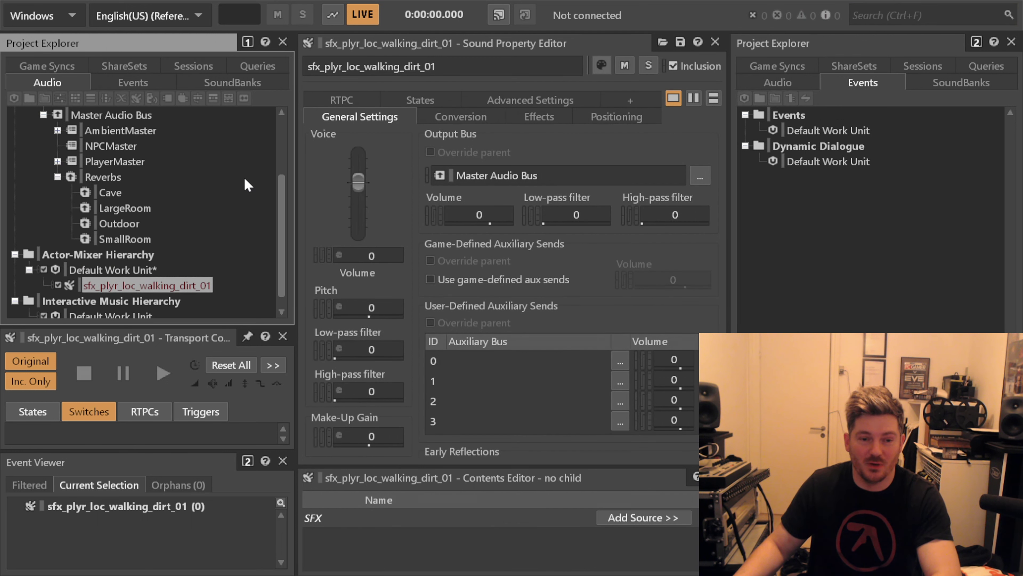
Step: Delete sfx_plyr_loc_walking_dirt_01, then expand PlayerMaster to browse its child buses
{"action": "key", "text": "Delete"}
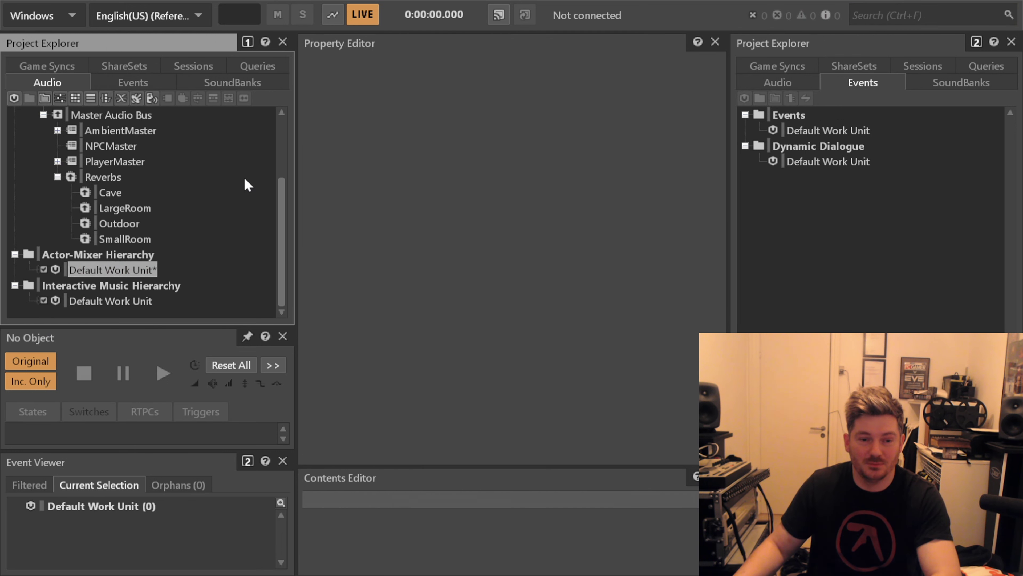
{"action": "left_click", "coordinate": [128, 157]}
{"action": "key", "text": "Right"}
{"action": "key", "text": "Down"}
{"action": "key", "text": "Down"}
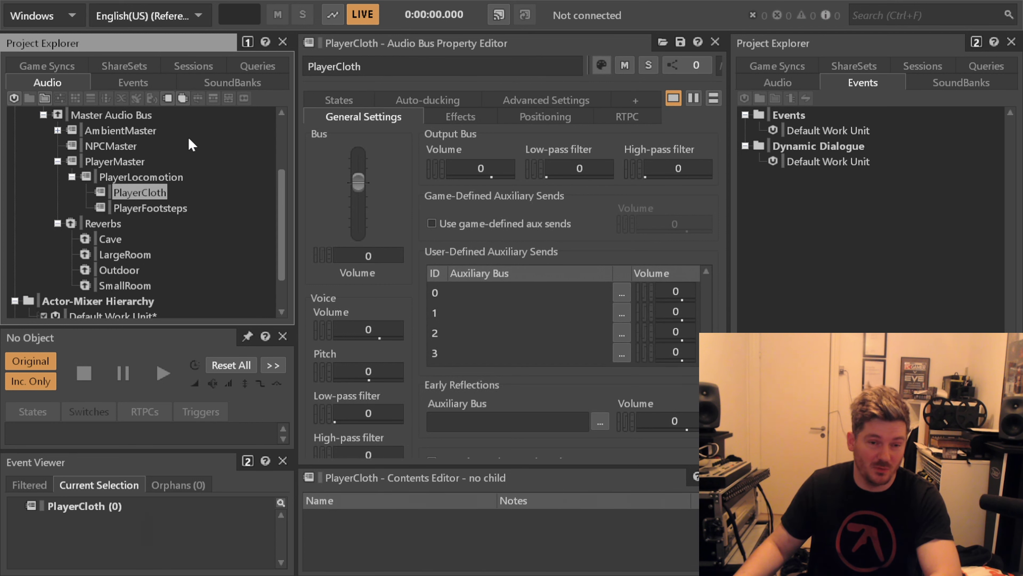
{"action": "key", "text": "Left"}
{"action": "key", "text": "Left"}
{"action": "key", "text": "Left"}
{"action": "key", "text": "Left"}
{"action": "key", "text": "Down"}
{"action": "key", "text": "Left"}
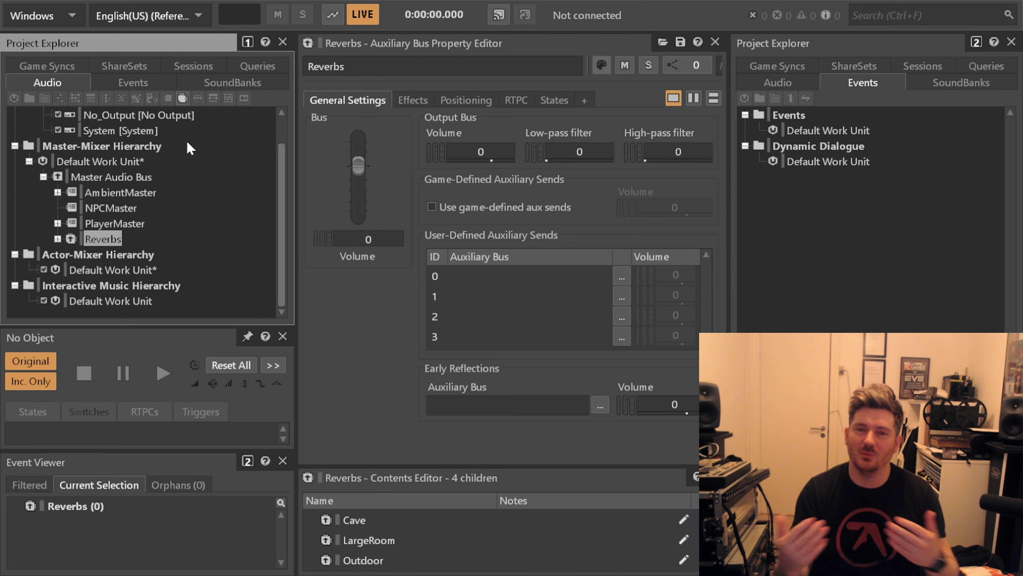
Step: Expand AmbientMaster, collapse AmbientBeds, then collapse the Master Audio Bus branch
{"action": "double_click", "coordinate": [144, 198]}
{"action": "key", "text": "Down"}
{"action": "key", "text": "Down"}
{"action": "key", "text": "Down"}
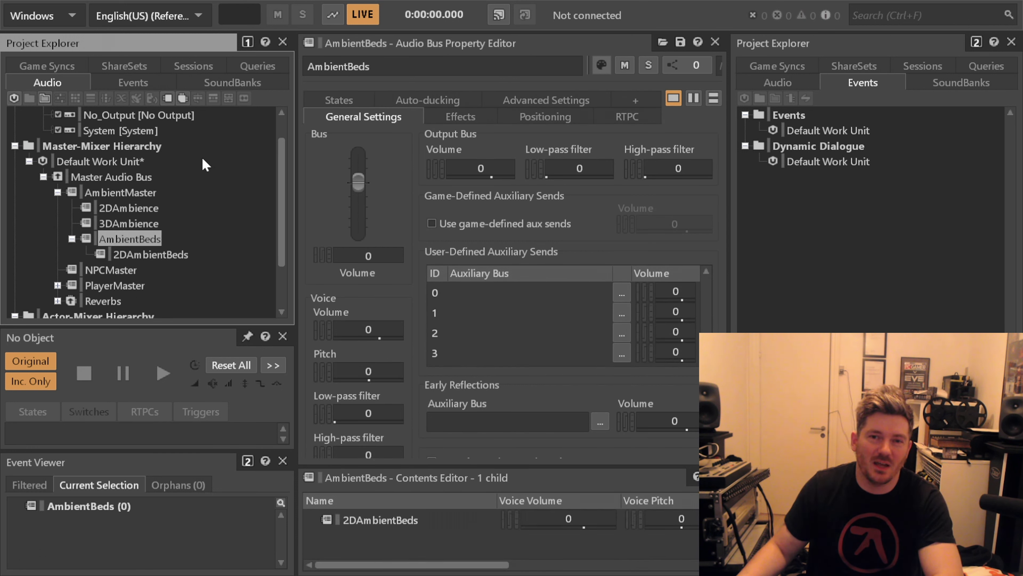
{"action": "key", "text": "Left"}
{"action": "key", "text": "Left"}
{"action": "key", "text": "Left"}
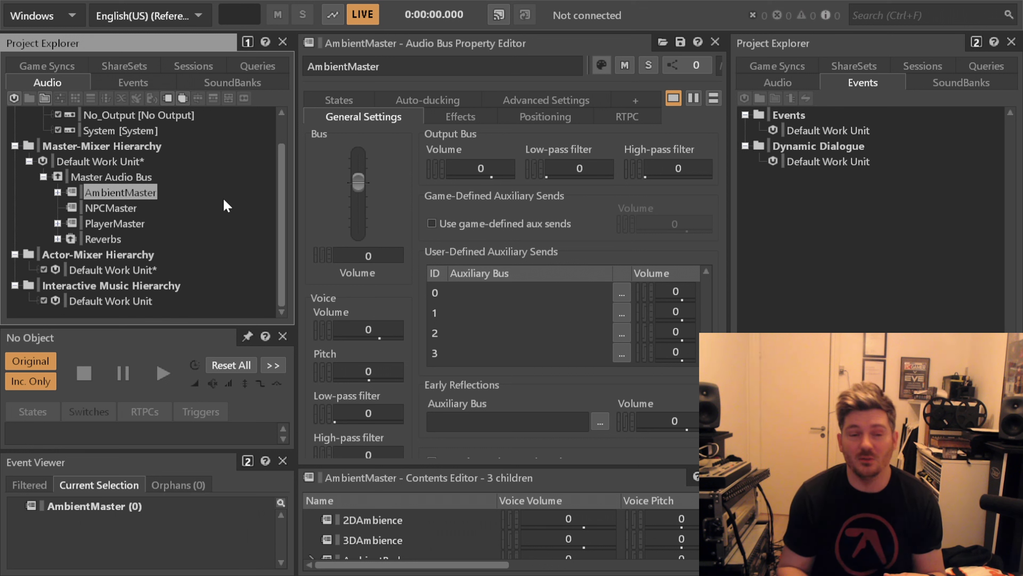
{"action": "left_click", "coordinate": [43, 177]}
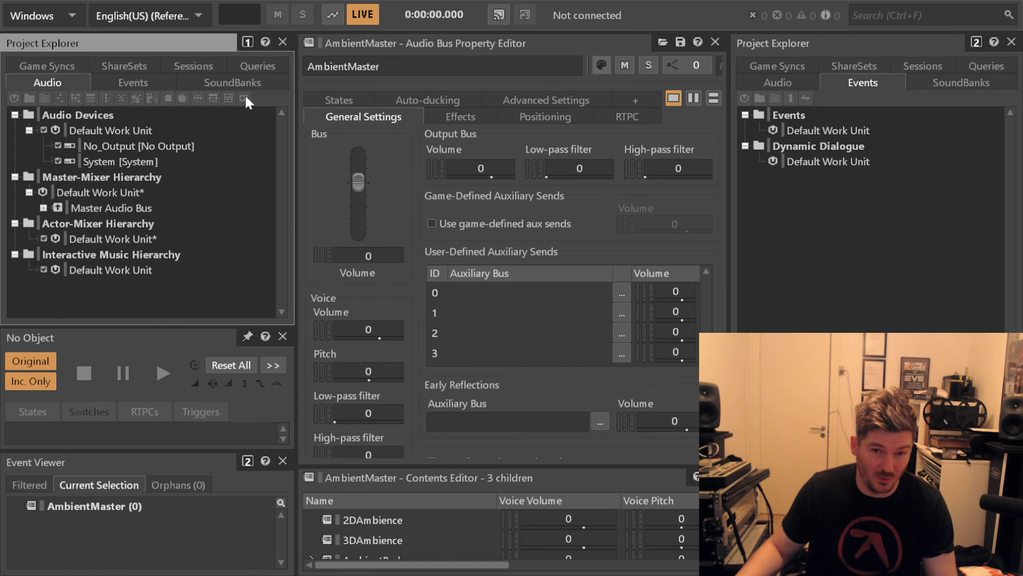
Step: Show the Master-Mixer Hierarchy's Default Work Unit containing the Master Audio Bus
{"action": "left_click", "coordinate": [107, 194]}
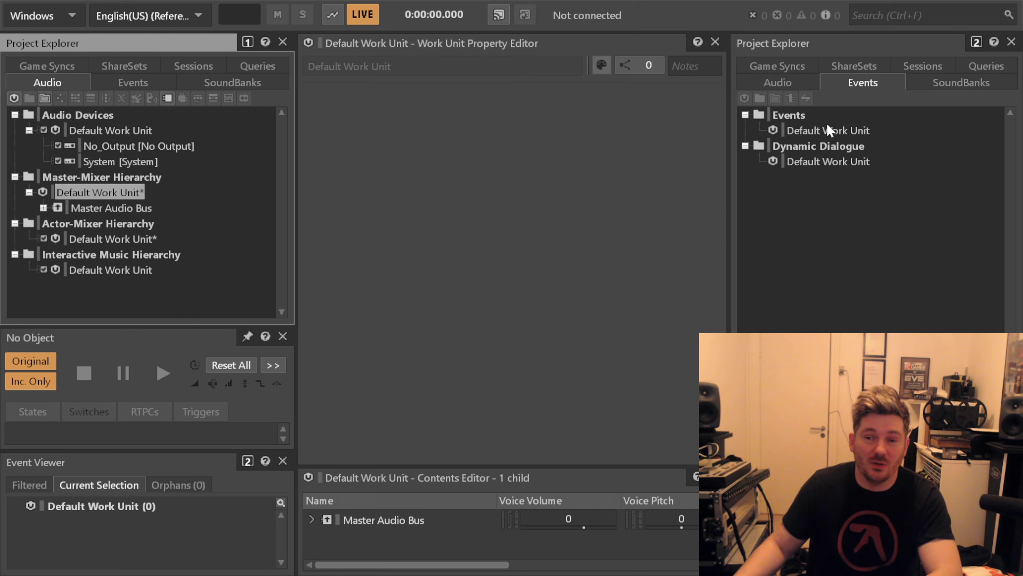
Step: Create Player, NPC and Locomotion work units beside the Events Default Work Unit
{"action": "left_click", "coordinate": [821, 132]}
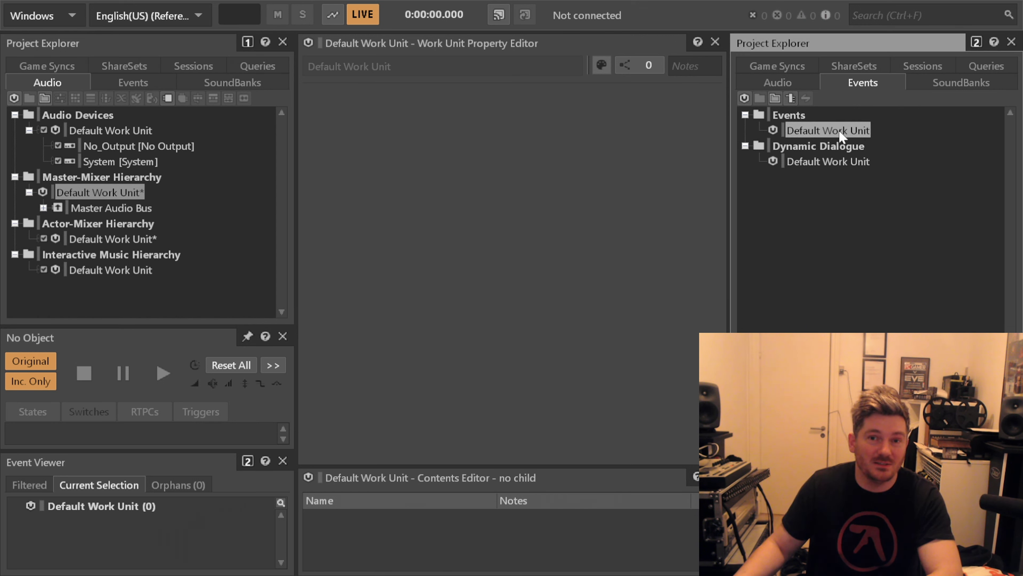
{"action": "left_click", "coordinate": [796, 119]}
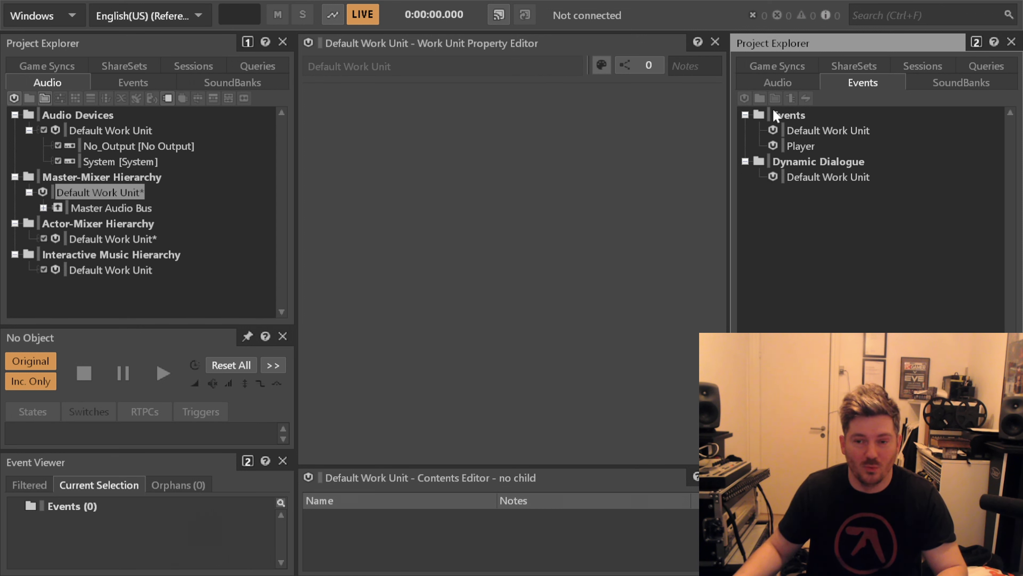
{"action": "left_click", "coordinate": [800, 115]}
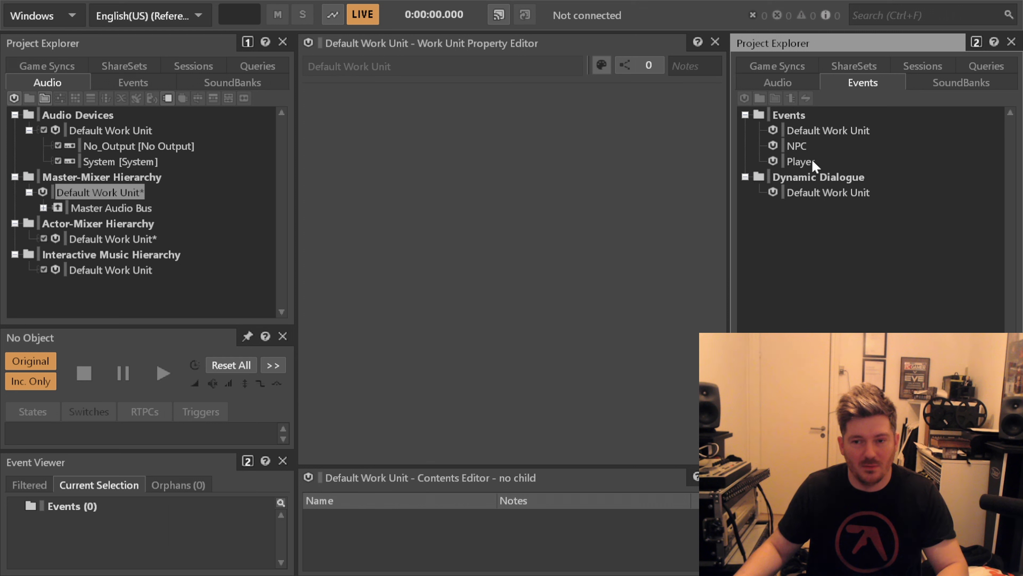
{"action": "left_click", "coordinate": [811, 159]}
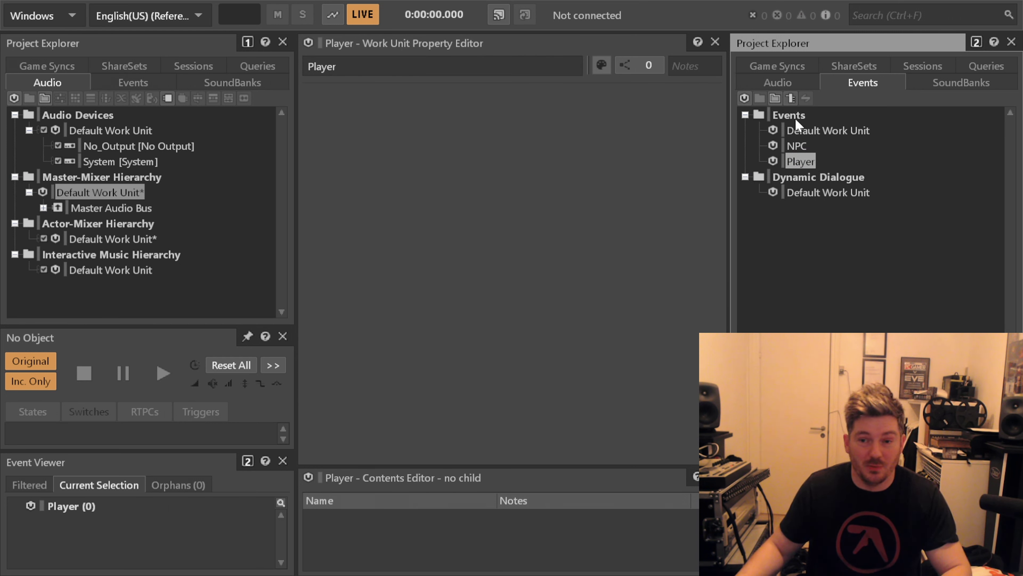
{"action": "left_click", "coordinate": [849, 117]}
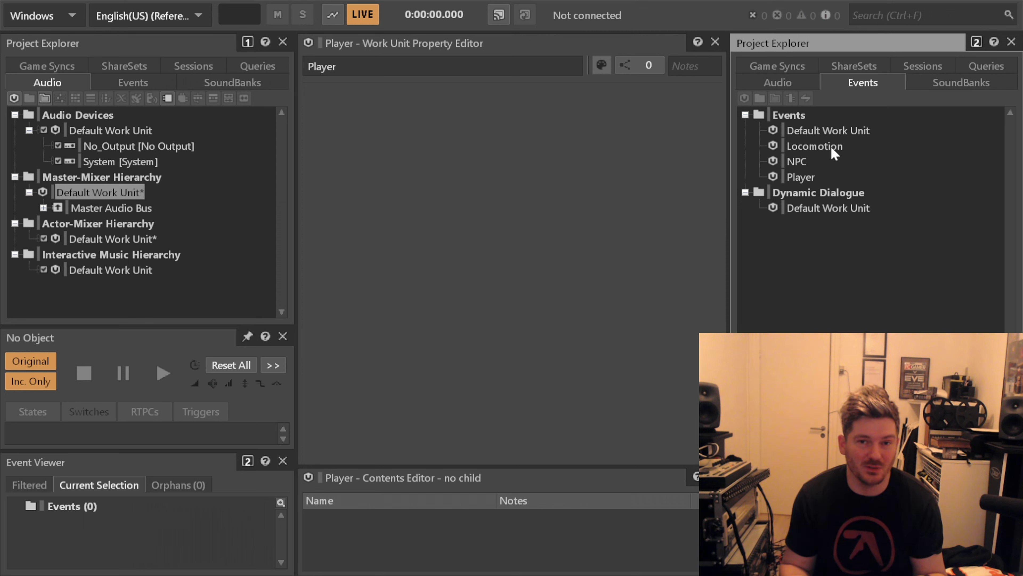
Step: Create the Player_Locomotion work unit and delete the duplicate PlayerLocomotion work unit
{"action": "left_click", "coordinate": [92, 228]}
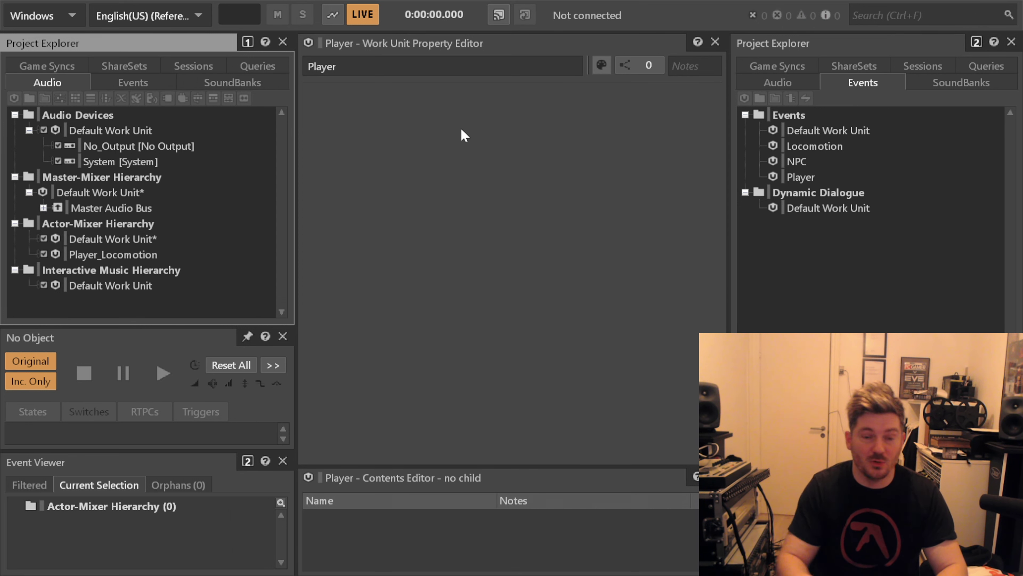
{"action": "left_click", "coordinate": [99, 257]}
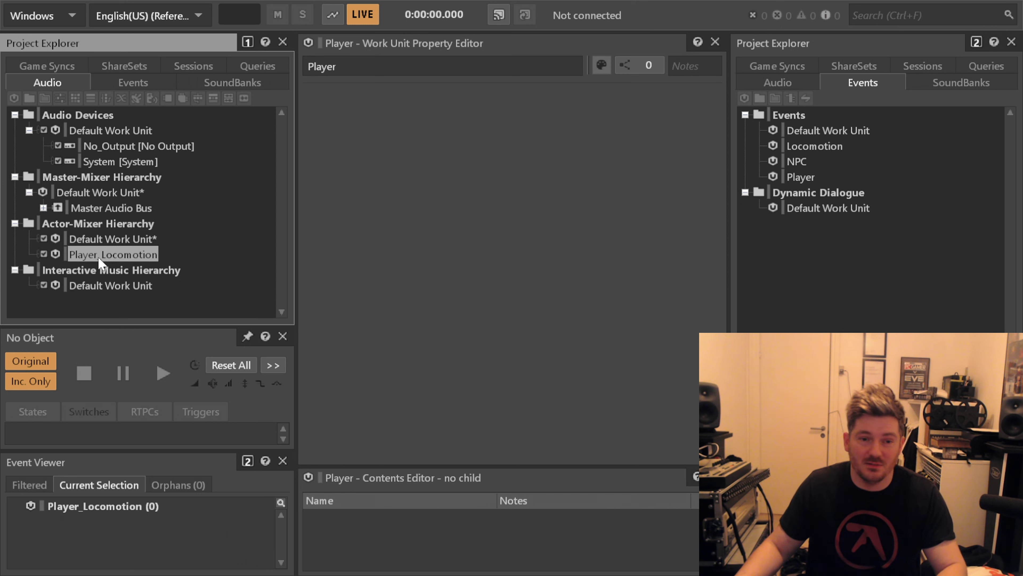
{"action": "left_click", "coordinate": [95, 224]}
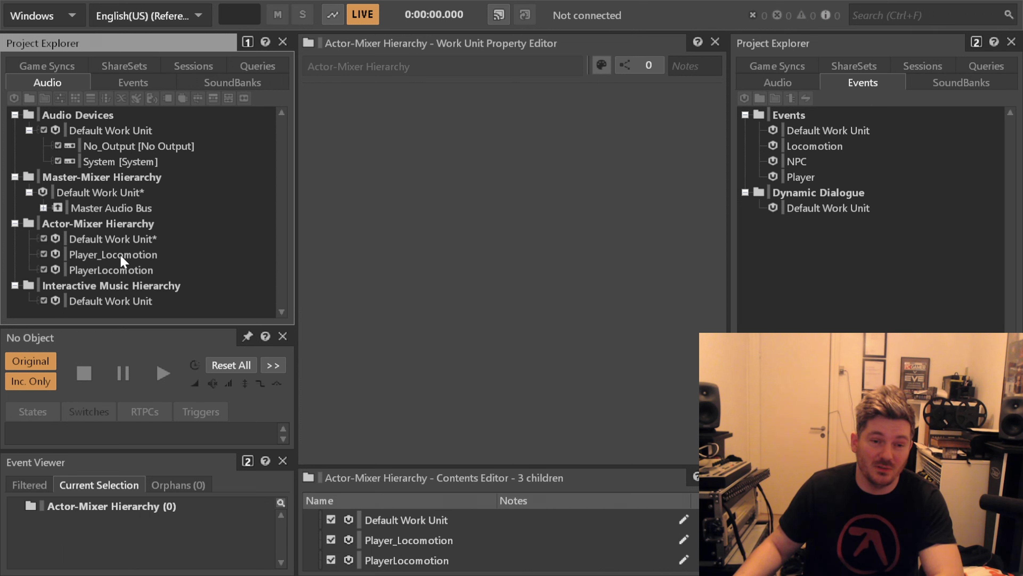
{"action": "left_click", "coordinate": [102, 271]}
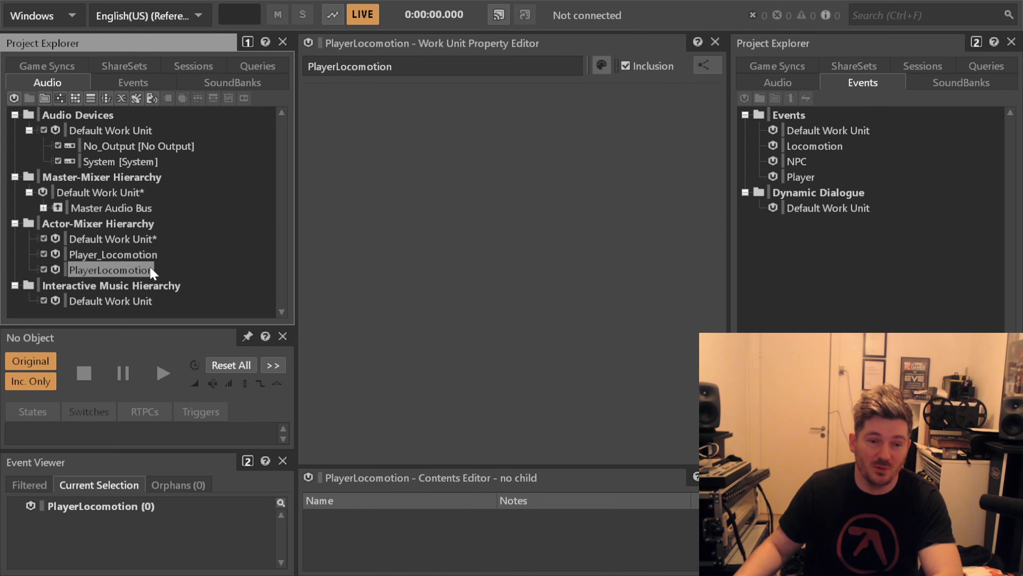
{"action": "key", "text": "Delete"}
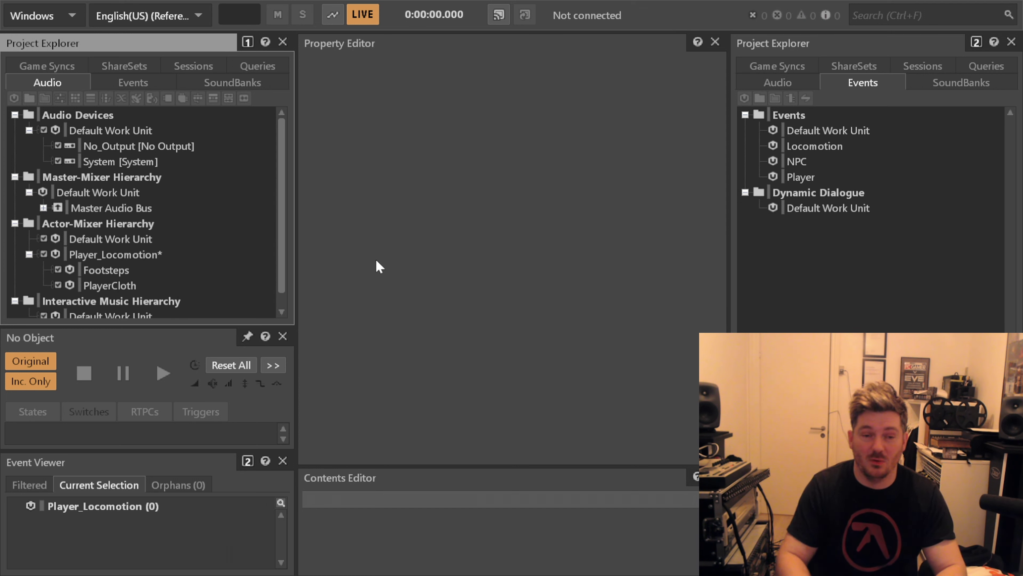
Step: Create NPC_Locomotion and paste a copy of Footsteps into it as Footsteps_01
{"action": "left_click", "coordinate": [106, 271]}
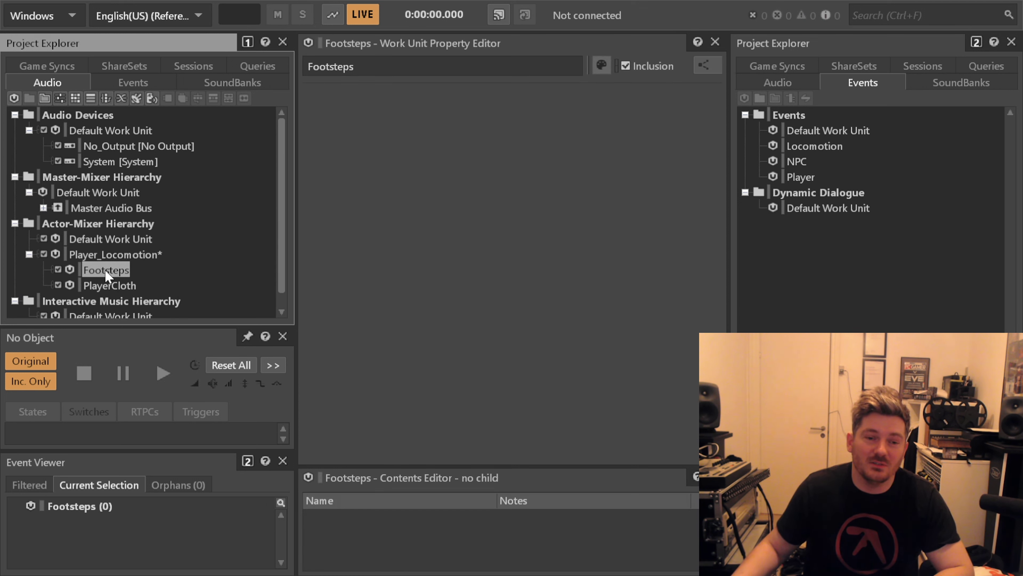
{"action": "scroll", "coordinate": [105, 270], "scroll_direction": "down", "scroll_amount": 1}
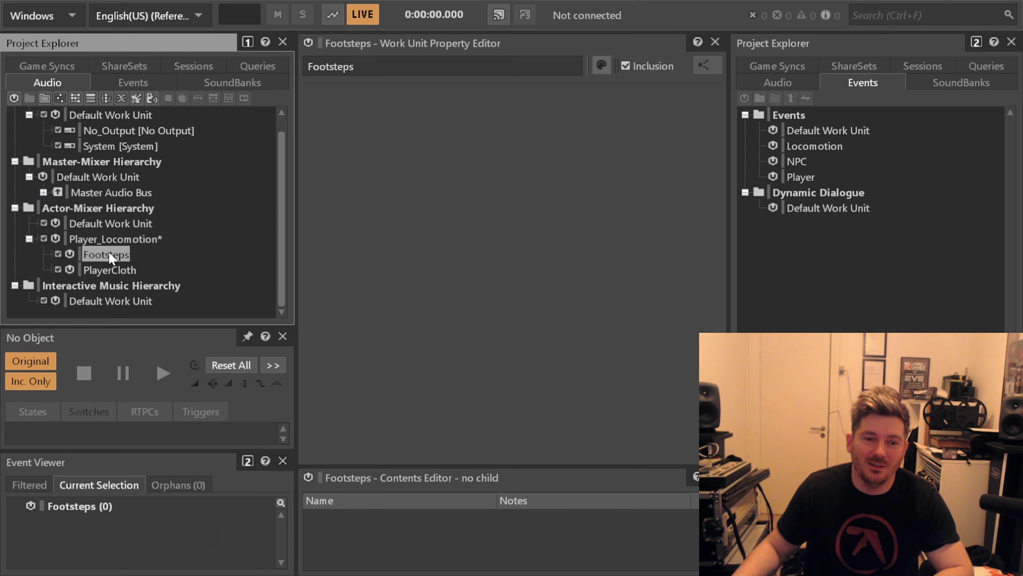
{"action": "left_click", "coordinate": [100, 208]}
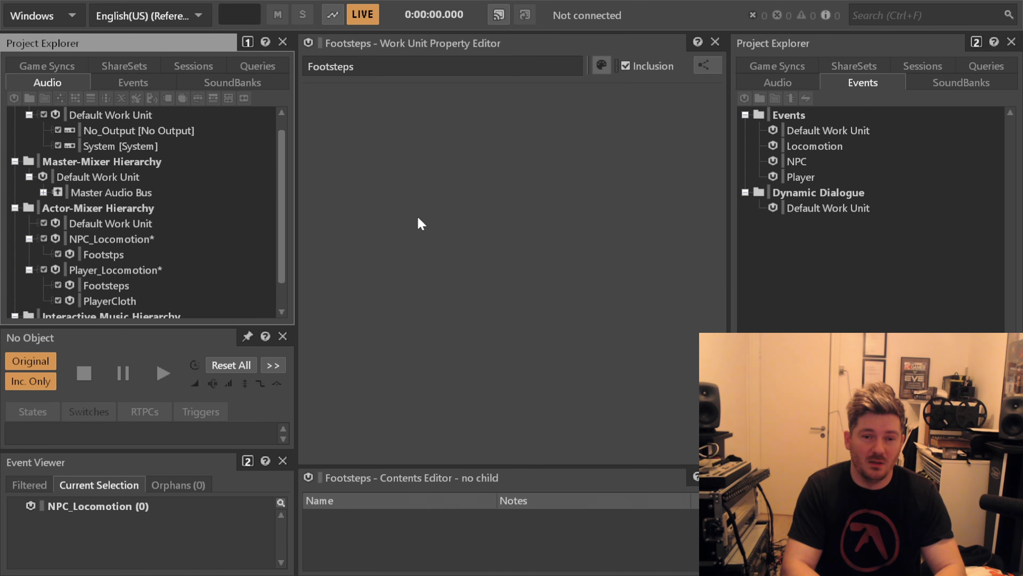
{"action": "key", "text": "ctrl+v"}
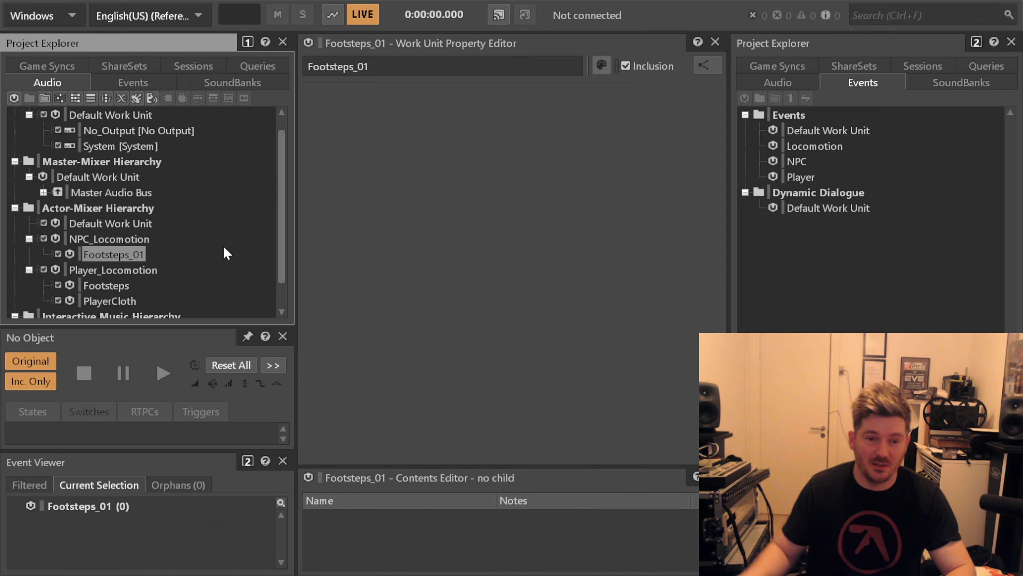
{"action": "left_click", "coordinate": [109, 287]}
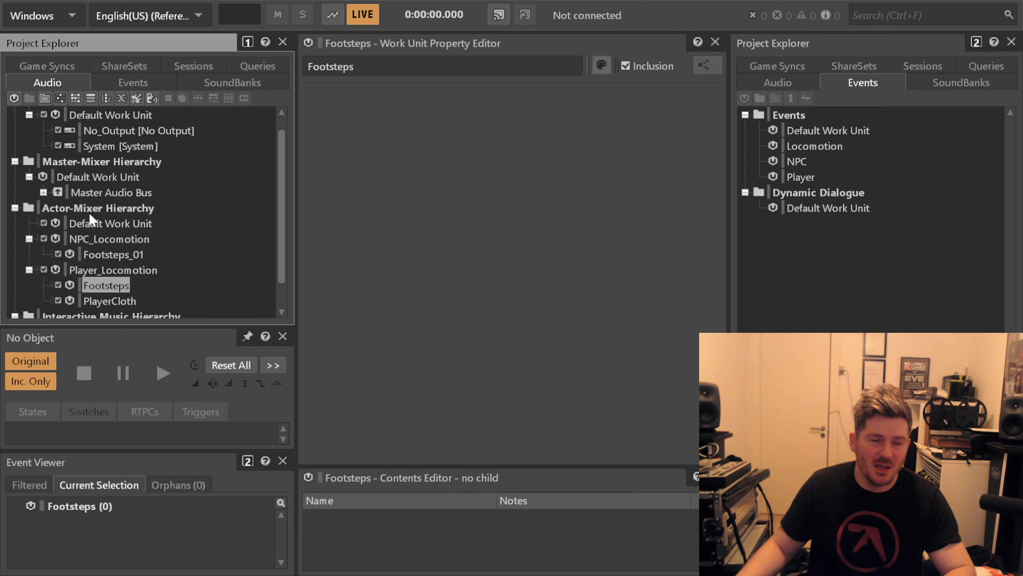
{"action": "scroll", "coordinate": [94, 220], "scroll_direction": "down", "scroll_amount": 1}
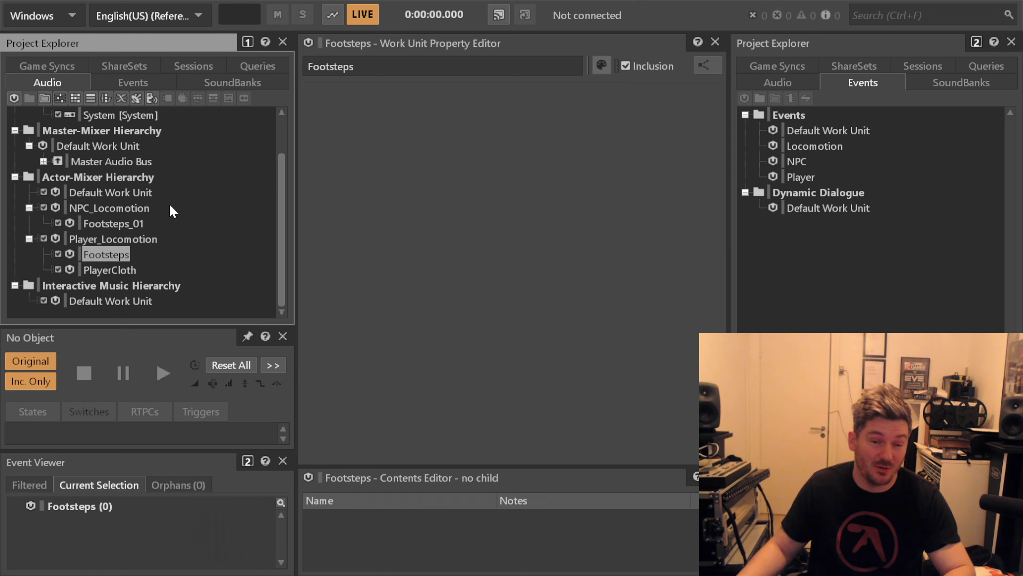
Step: Rename Footsteps under Player_Locomotion to PlayerFootsteps
{"action": "left_click", "coordinate": [106, 255]}
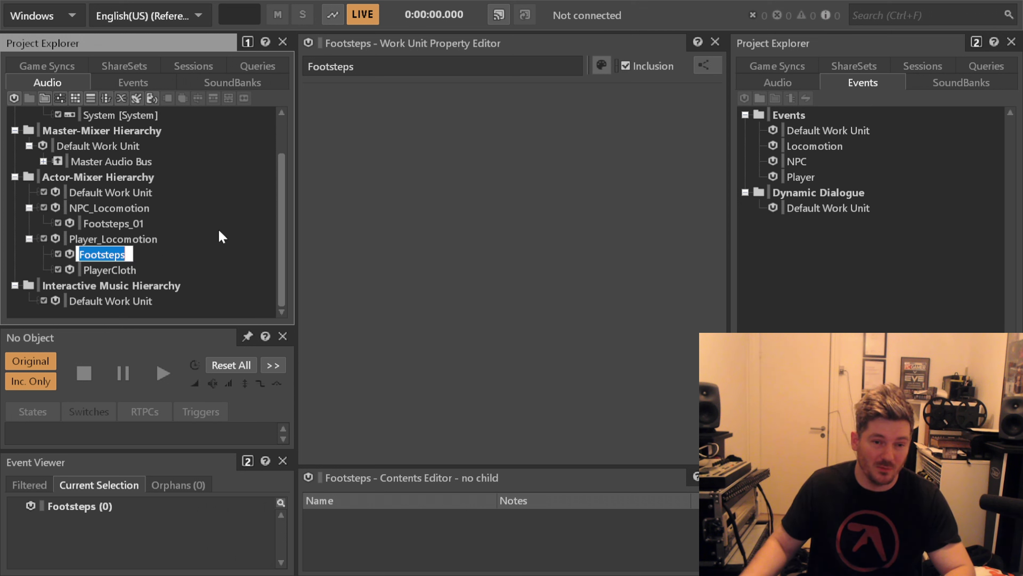
{"action": "type", "text": "PlayerFootsteps"}
{"action": "key", "text": "Return"}
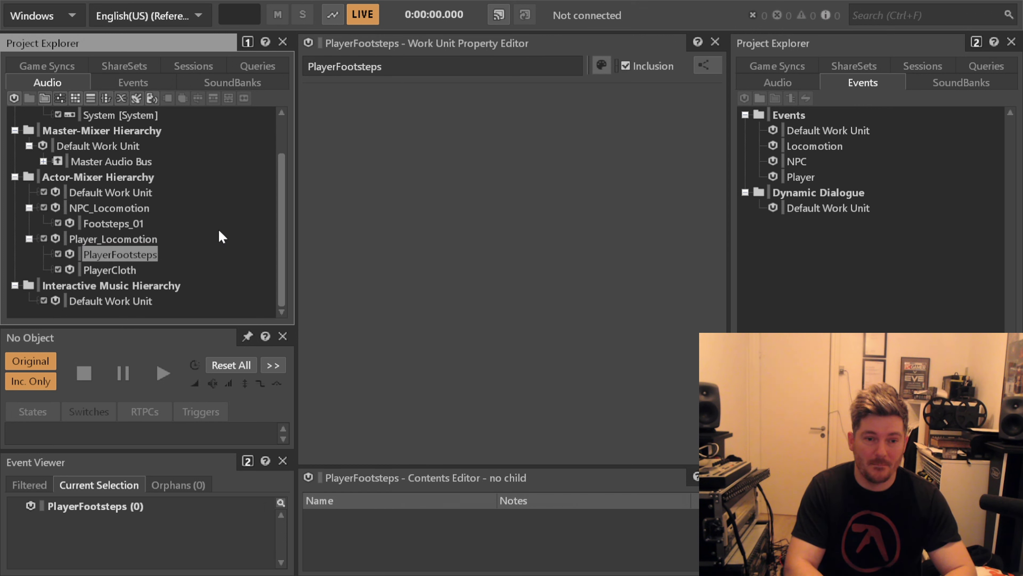
Step: Rename Footsteps_01 under NPC_Locomotion to NPCFootsteps
{"action": "left_click", "coordinate": [130, 224]}
{"action": "key", "text": "F2"}
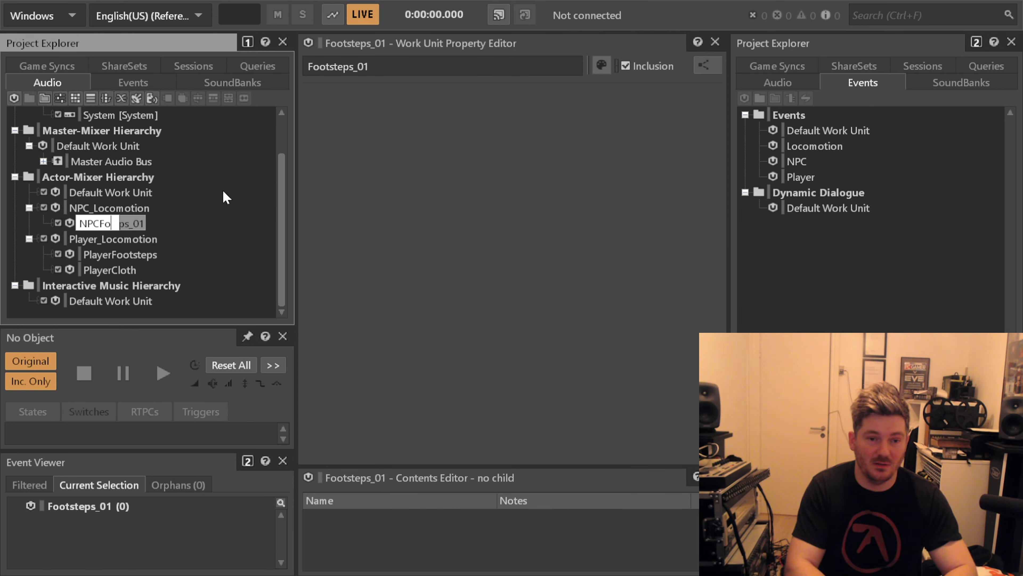
{"action": "key", "text": "Escape"}
{"action": "key", "text": "F2"}
{"action": "type", "text": "NPCFootsteps"}
{"action": "key", "text": "Return"}
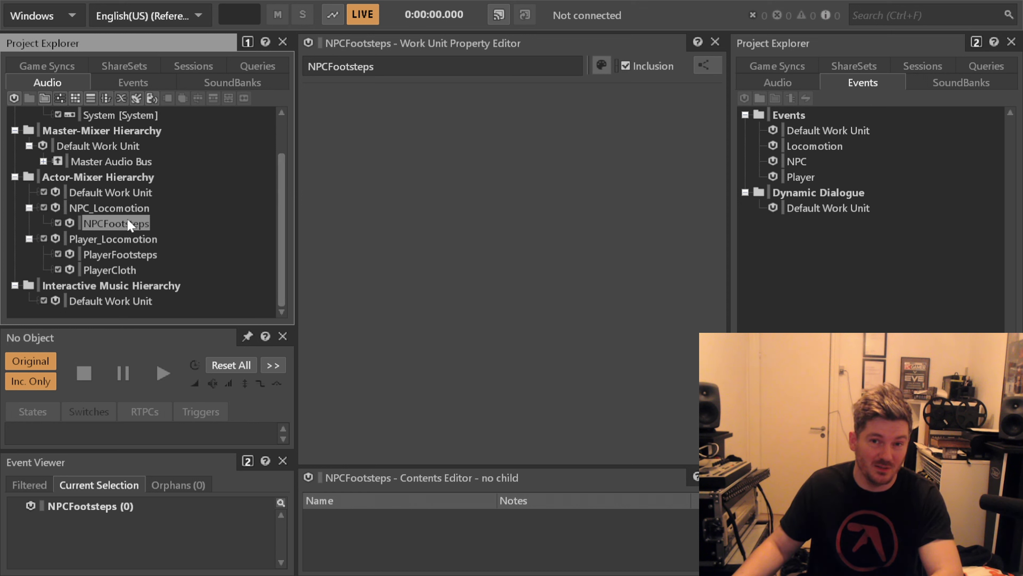
{"action": "left_click", "coordinate": [484, 198]}
{"action": "left_click", "coordinate": [917, 14]}
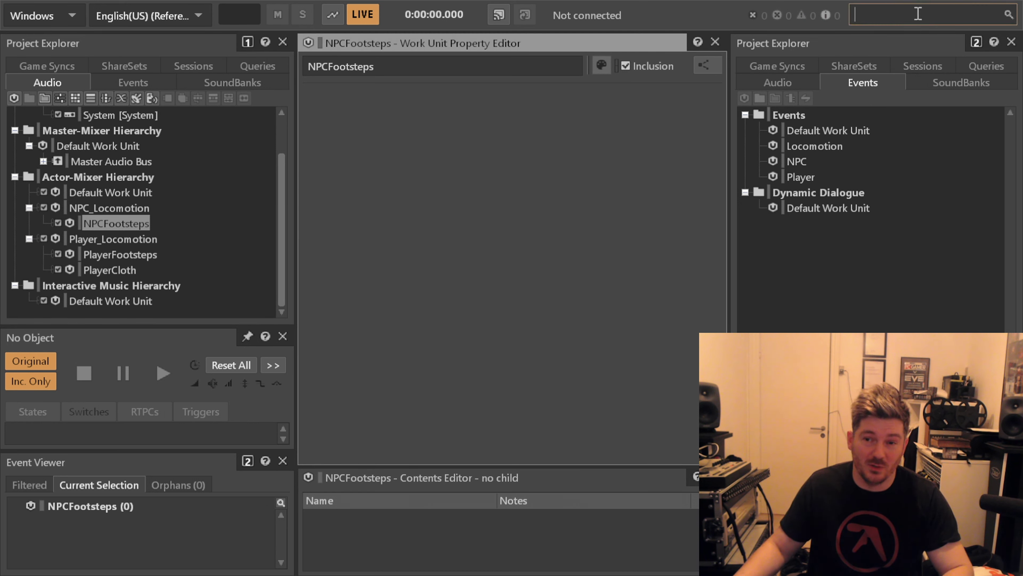